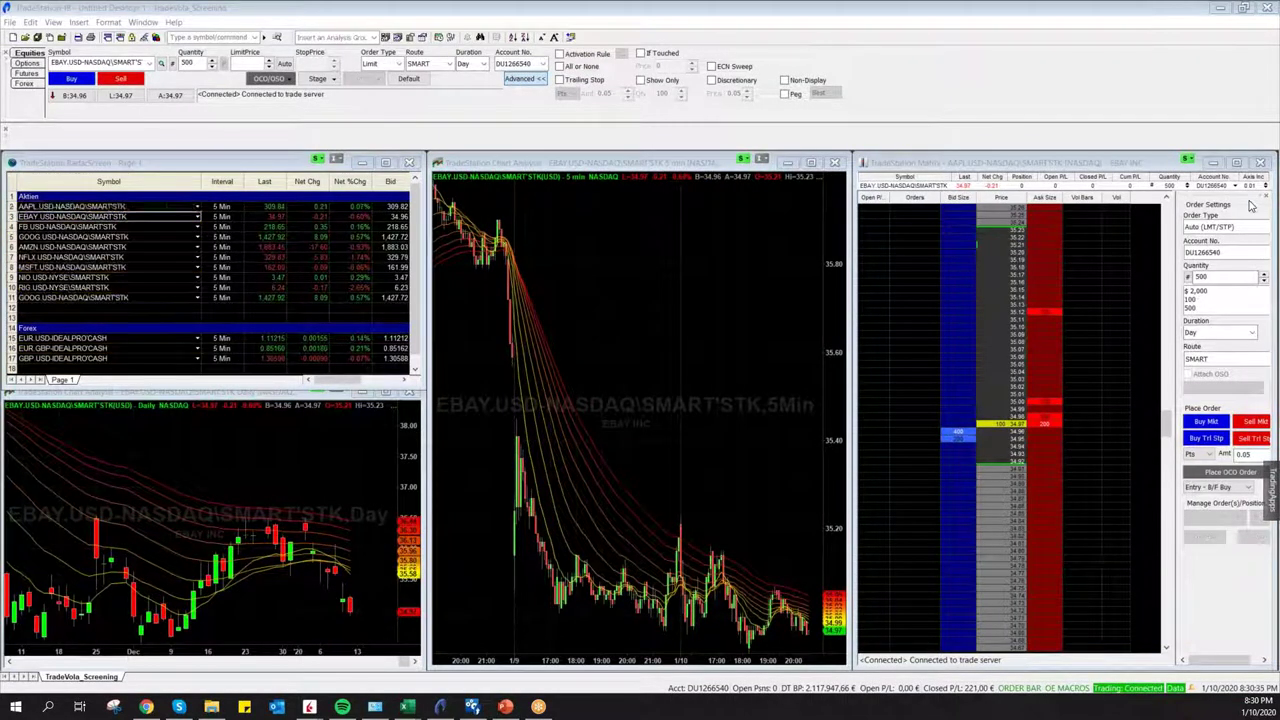
Set the Matrix order quantity to 100 and maximize the Matrix window
{"action": "left_click", "coordinate": [1190, 306]}
{"action": "left_click", "coordinate": [960, 431]}
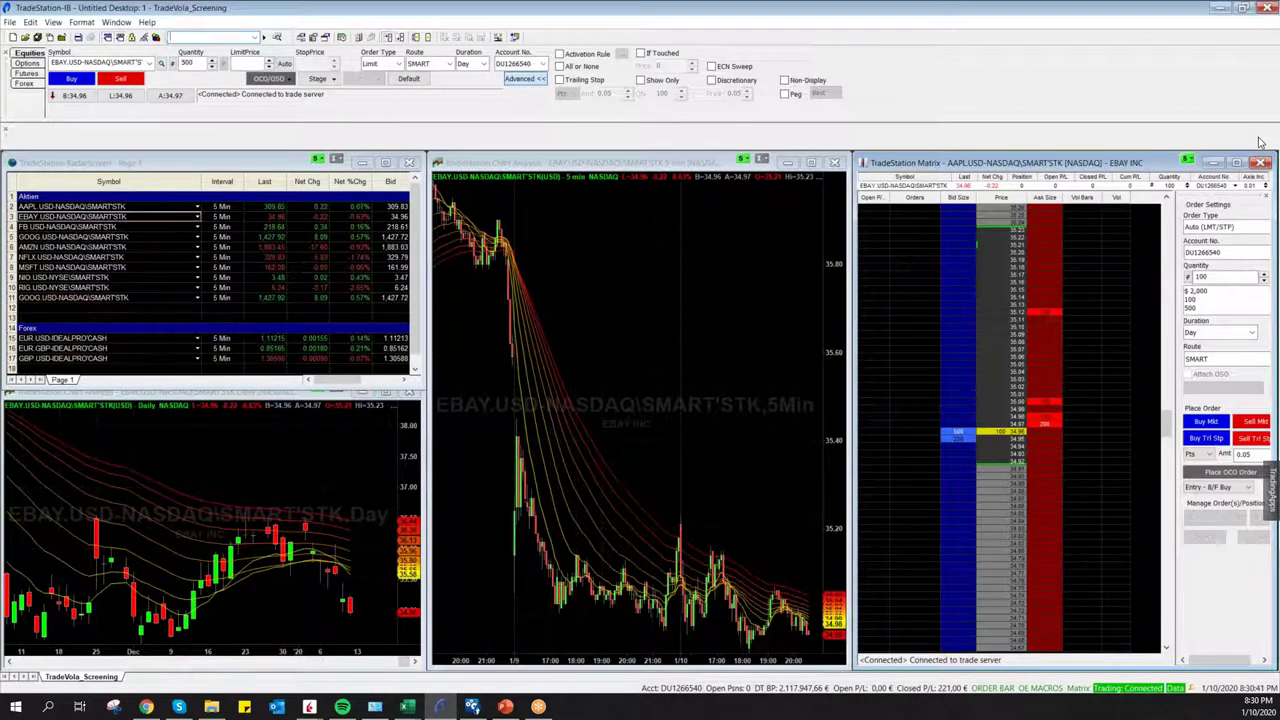
{"action": "left_click", "coordinate": [1236, 162]}
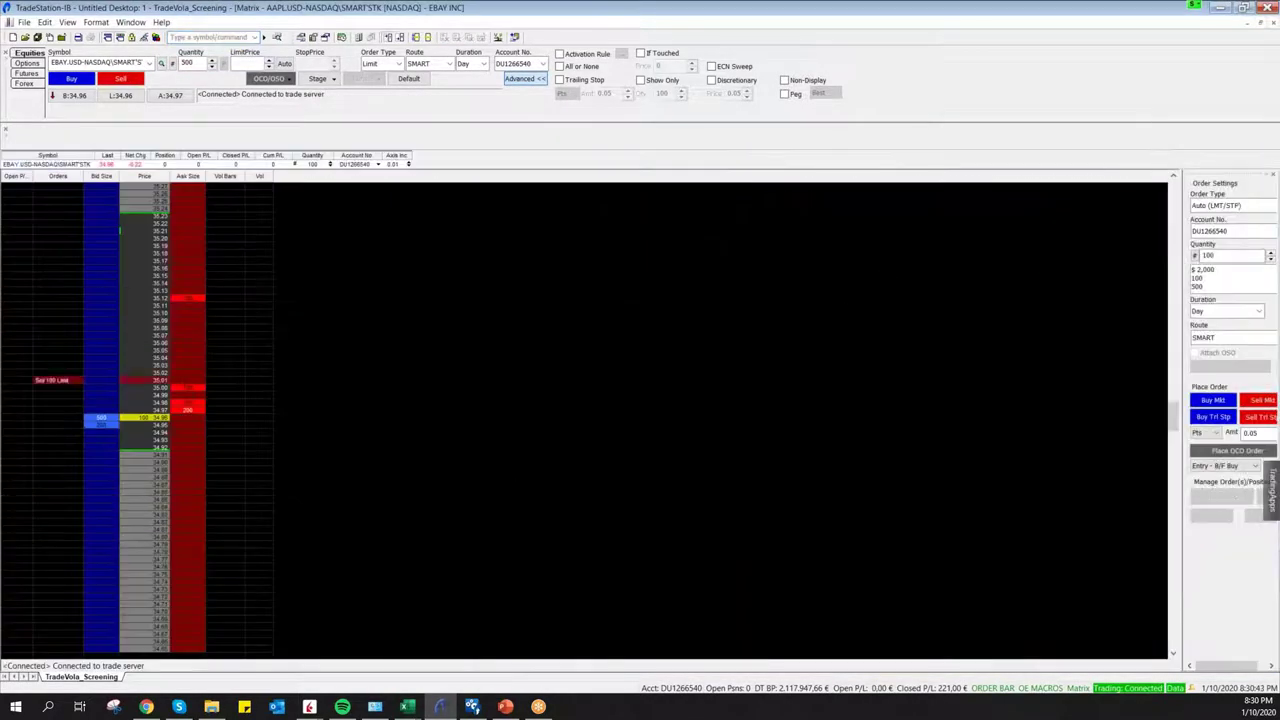
Place and confirm a limit buy order for 100 EBAY shares at 34.97 from the Matrix price ladder
{"action": "left_click", "coordinate": [101, 418]}
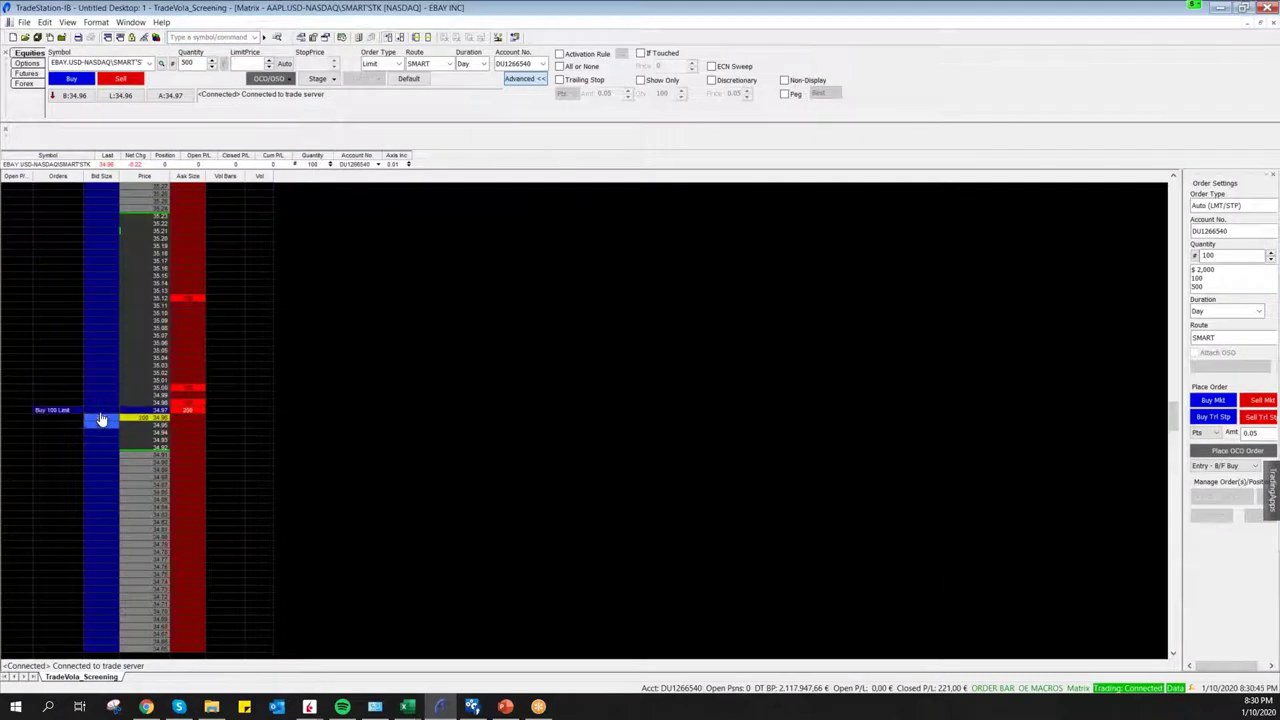
{"action": "left_click", "coordinate": [101, 418]}
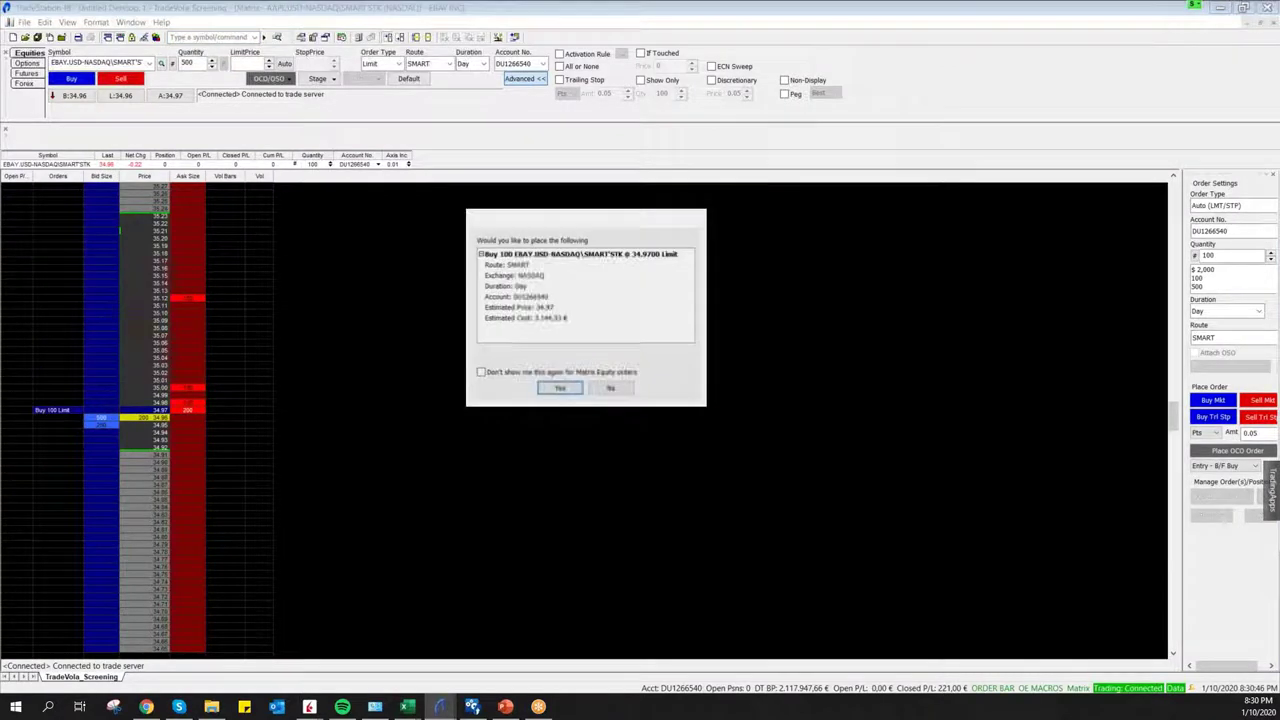
{"action": "left_click", "coordinate": [560, 388]}
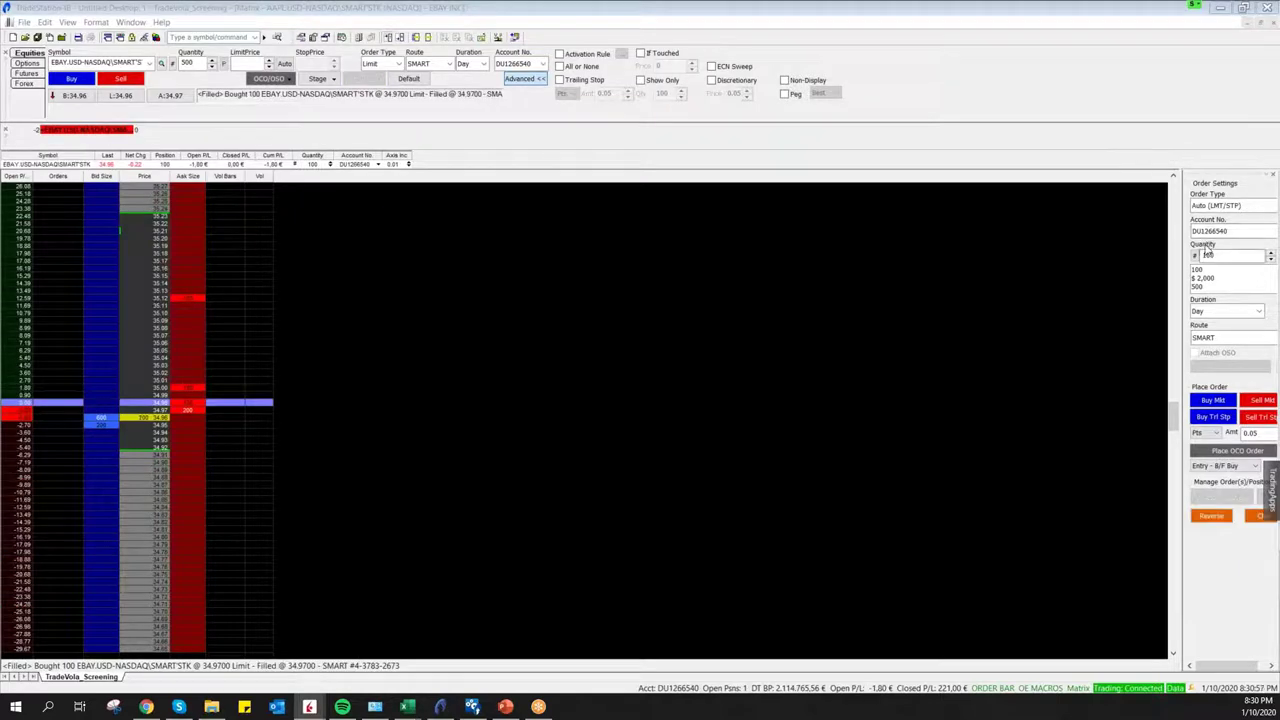
Widen the Matrix order settings pane and choose the Exit - Brk - 1L/1S template for the OCO order
{"action": "left_click_drag", "start_coordinate": [1182, 438], "coordinate": [1032, 438]}
{"action": "left_click", "coordinate": [1108, 467]}
{"action": "left_click", "coordinate": [1094, 485]}
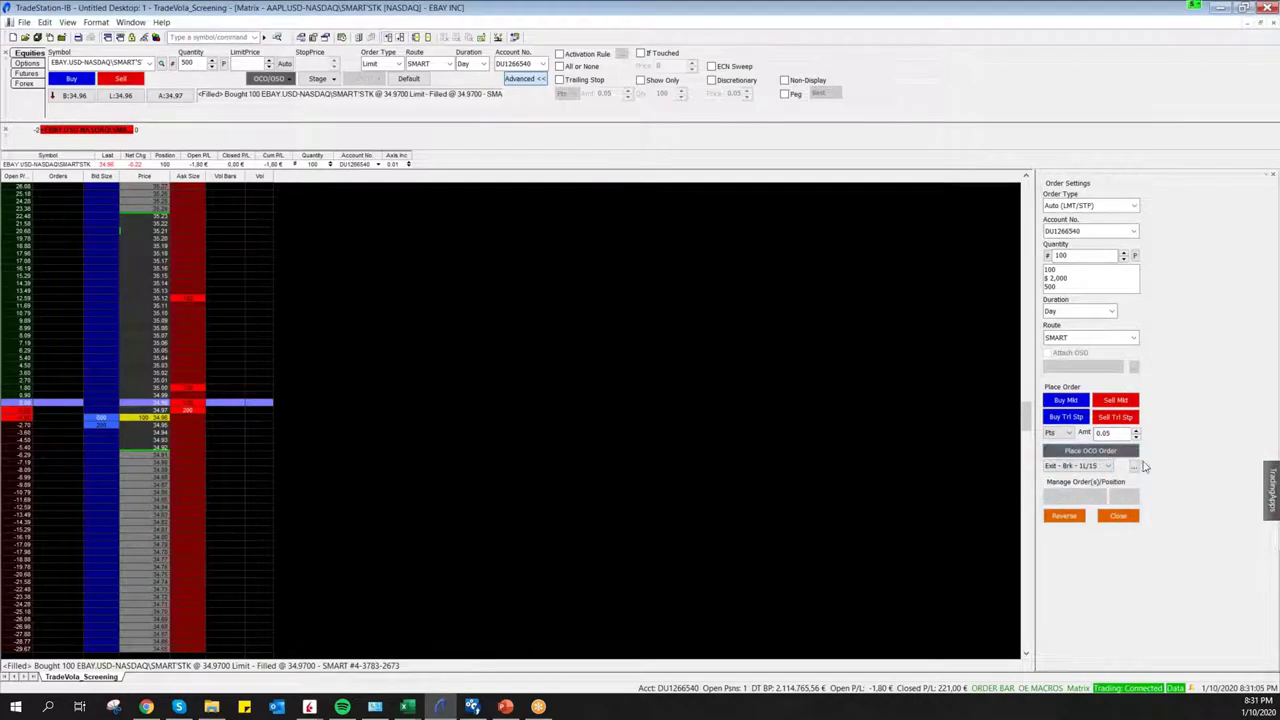
In the OCO settings for equities, set the price offset of both the Limit and Stop Market exits to 20 MM
{"action": "left_click", "coordinate": [1134, 467]}
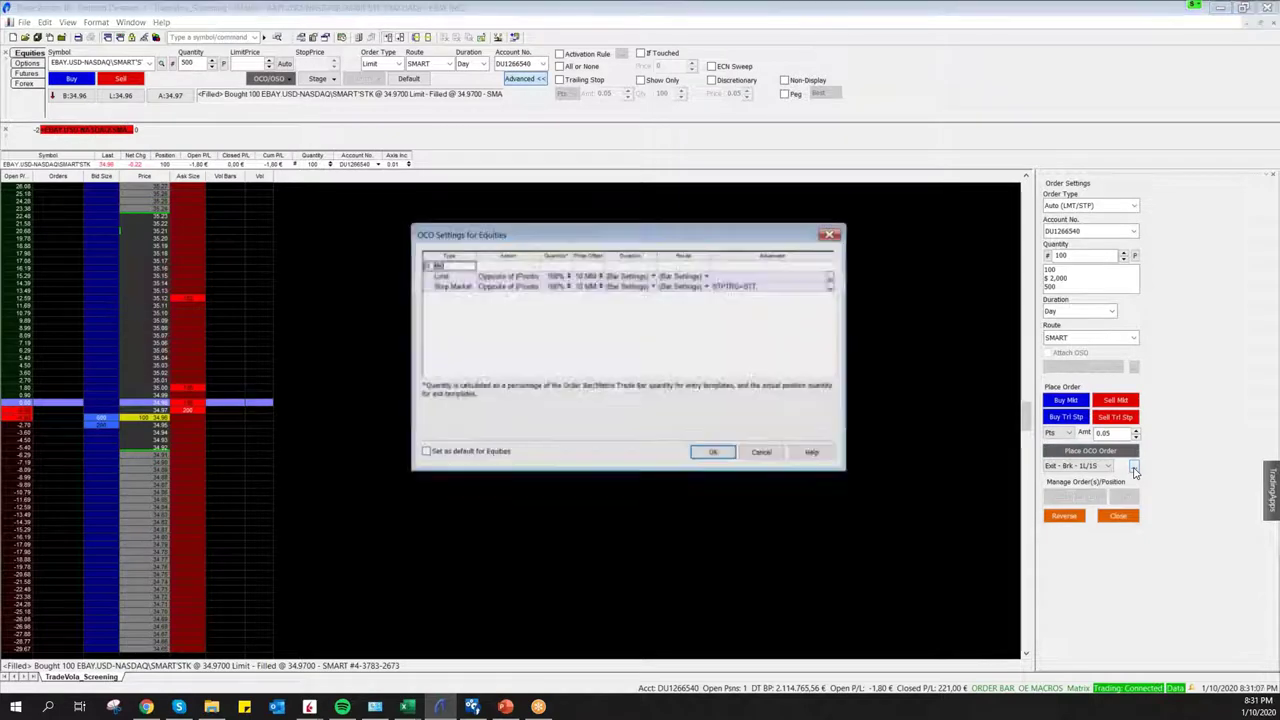
{"action": "left_click", "coordinate": [600, 275]}
{"action": "left_click", "coordinate": [600, 275]}
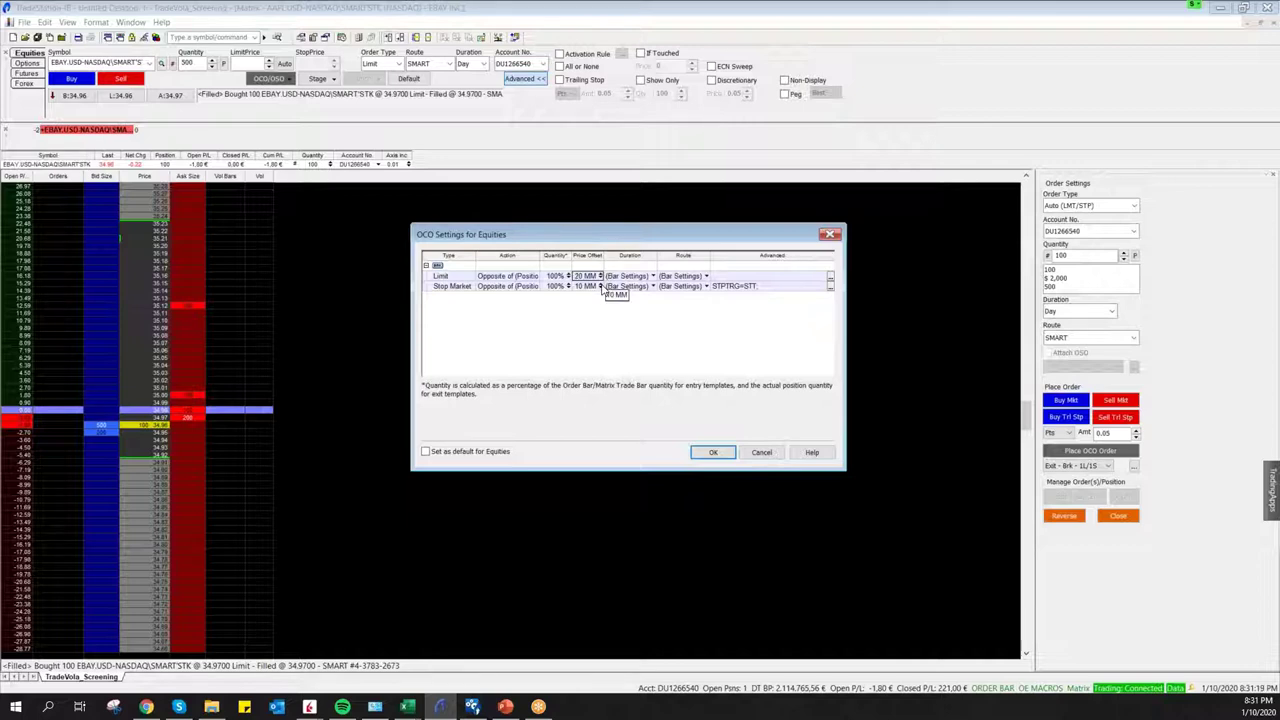
{"action": "left_click", "coordinate": [601, 285]}
{"action": "left_click", "coordinate": [601, 285]}
{"action": "left_click", "coordinate": [601, 286]}
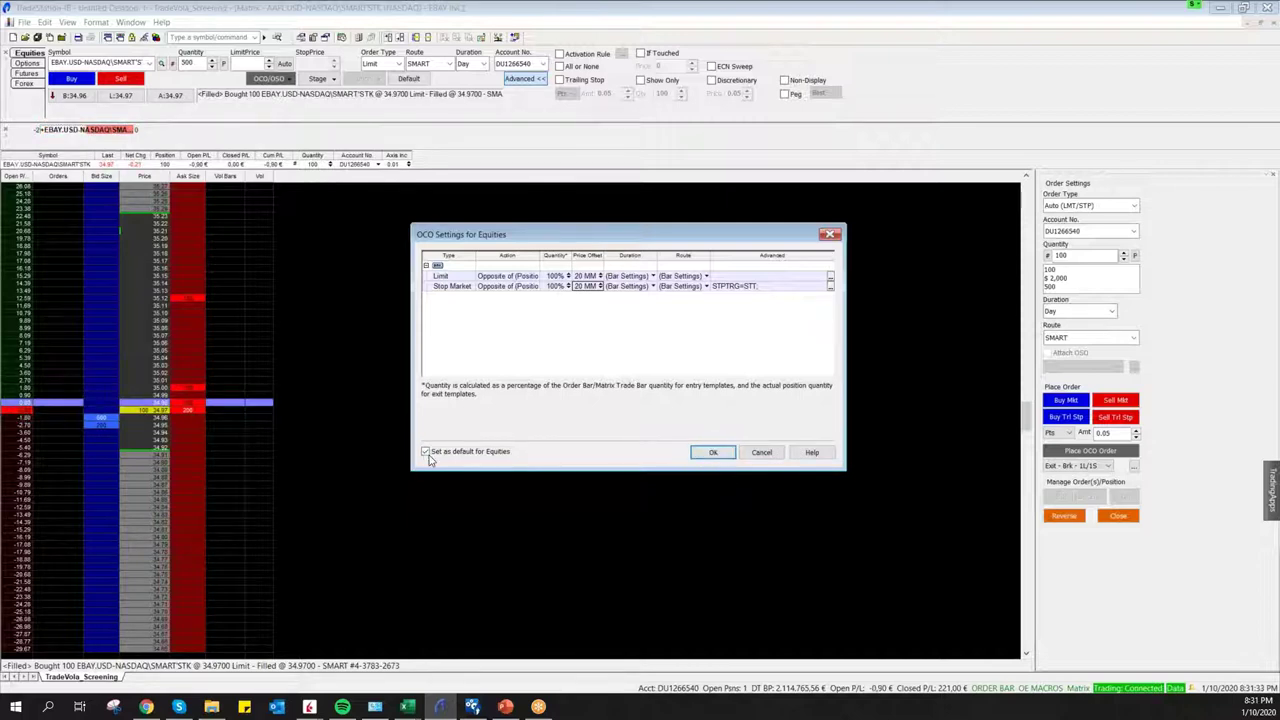
{"action": "left_click", "coordinate": [710, 453]}
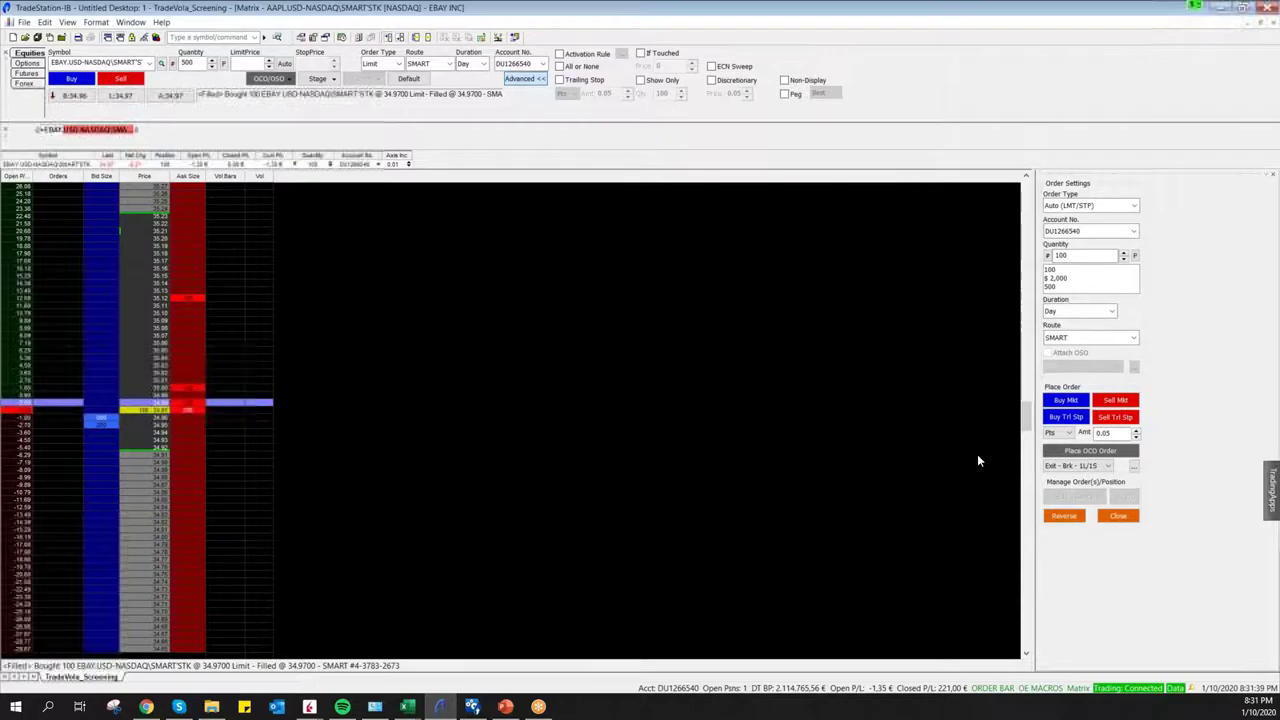
Place and confirm the OCO exit for 100 EBAY shares with a 35.17 sell limit and a 34.77 sell stop market
{"action": "left_click", "coordinate": [1089, 452]}
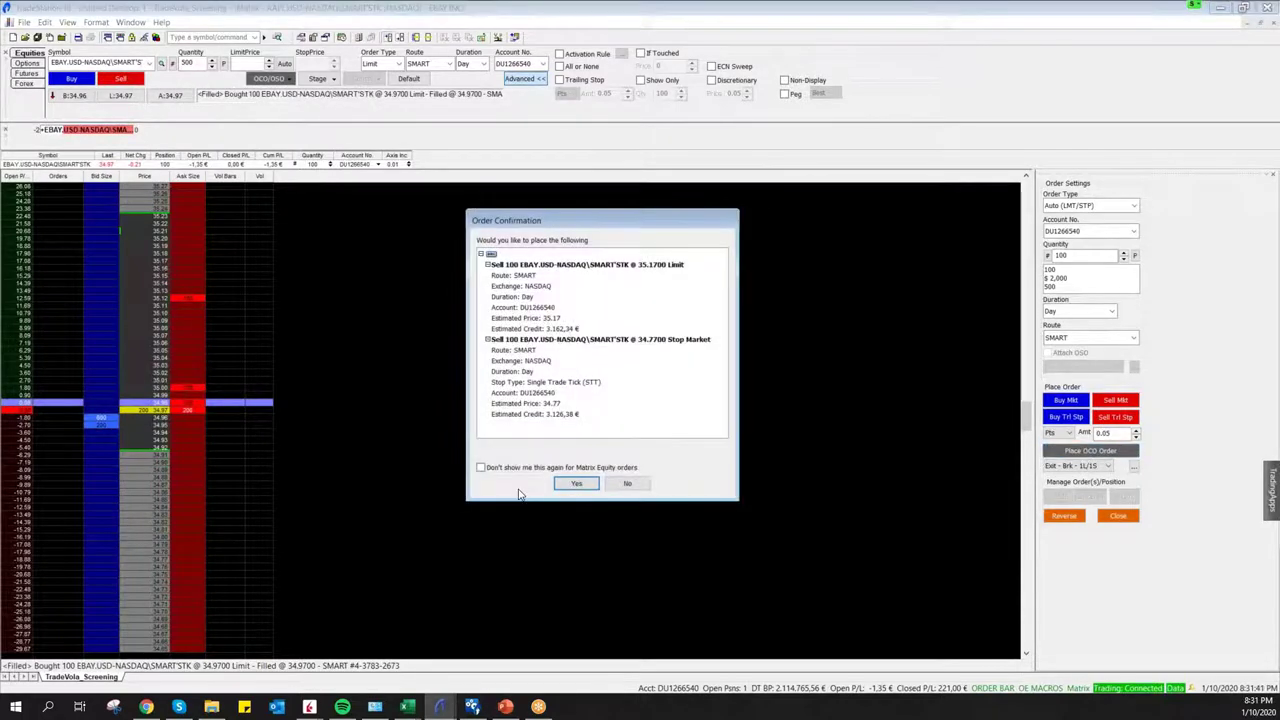
{"action": "left_click", "coordinate": [583, 481]}
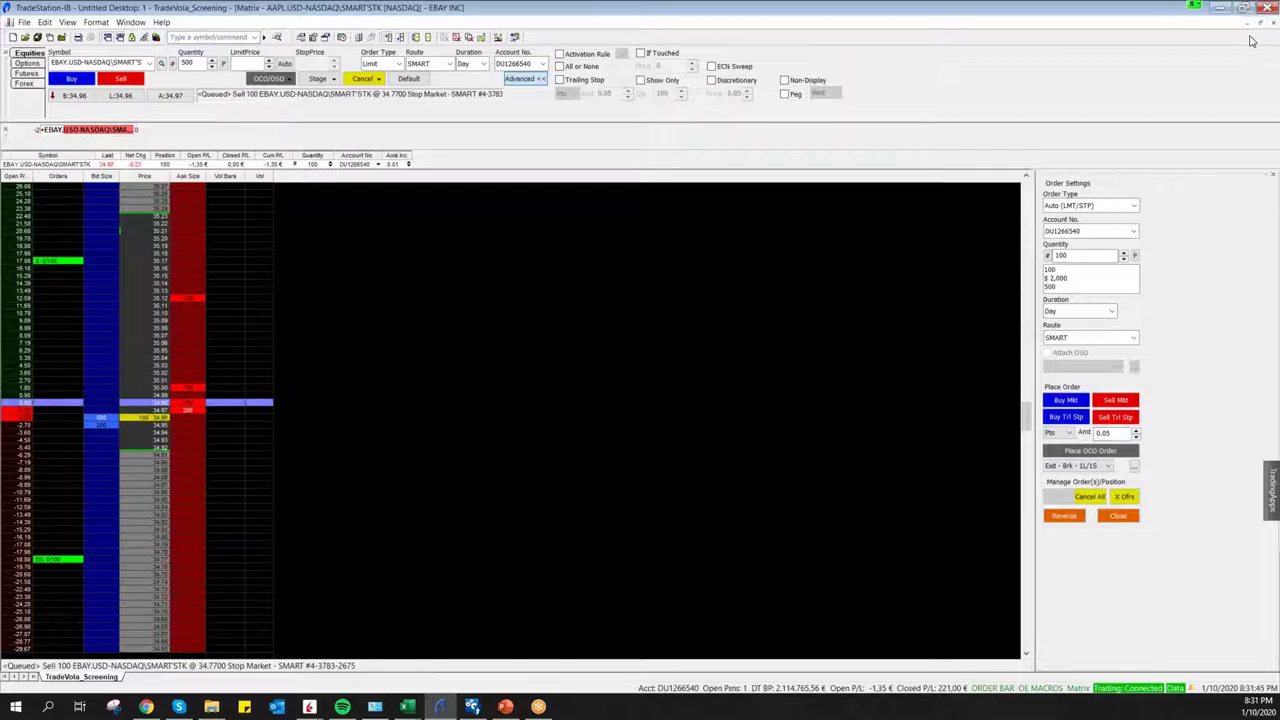
{"action": "mouse_move", "coordinate": [70, 265]}
{"action": "left_mouse_down"}
{"action": "mouse_move", "coordinate": [80, 186]}
{"action": "mouse_move", "coordinate": [56, 231]}
{"action": "mouse_move", "coordinate": [35, 380]}
{"action": "mouse_move", "coordinate": [54, 220]}
{"action": "mouse_move", "coordinate": [56, 268]}
{"action": "mouse_move", "coordinate": [56, 257]}
{"action": "left_mouse_up"}
Turn on chart trading in the maximized 5-minute EBAY chart and examine the exit limit and stop order lines
{"action": "left_click", "coordinate": [1262, 24]}
{"action": "left_click", "coordinate": [813, 166]}
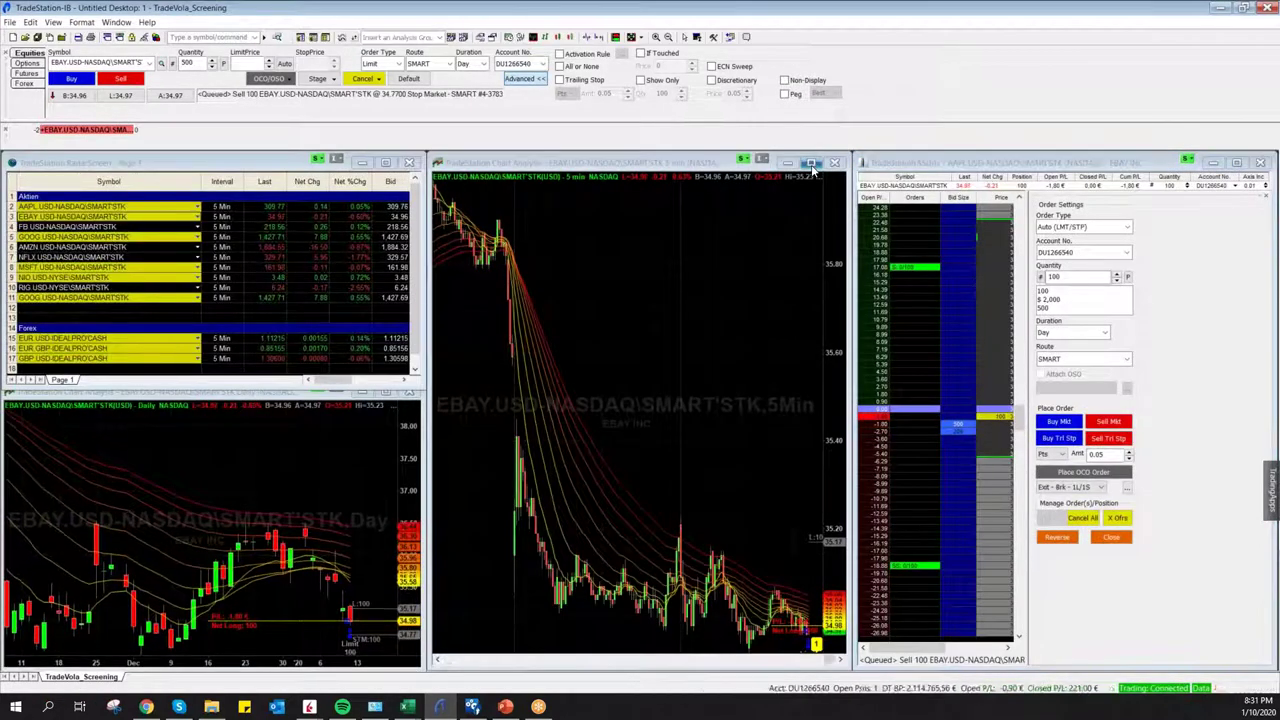
{"action": "right_click", "coordinate": [792, 255]}
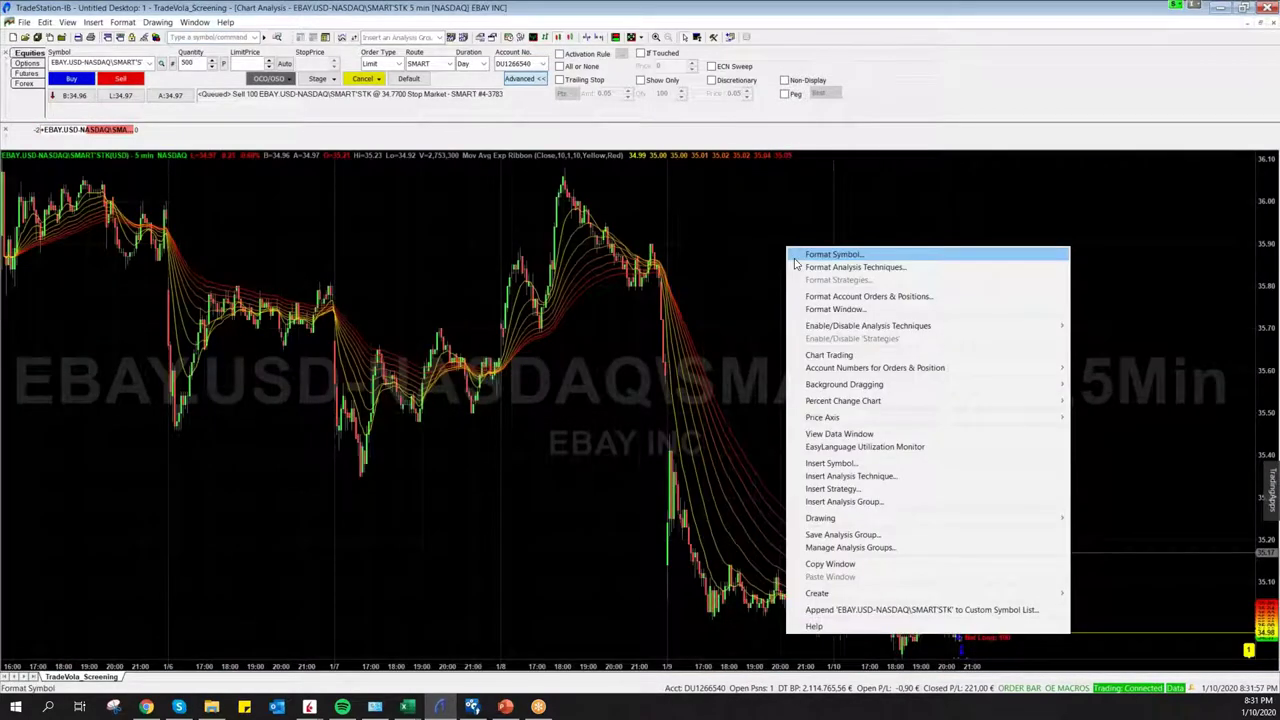
{"action": "left_click", "coordinate": [829, 355]}
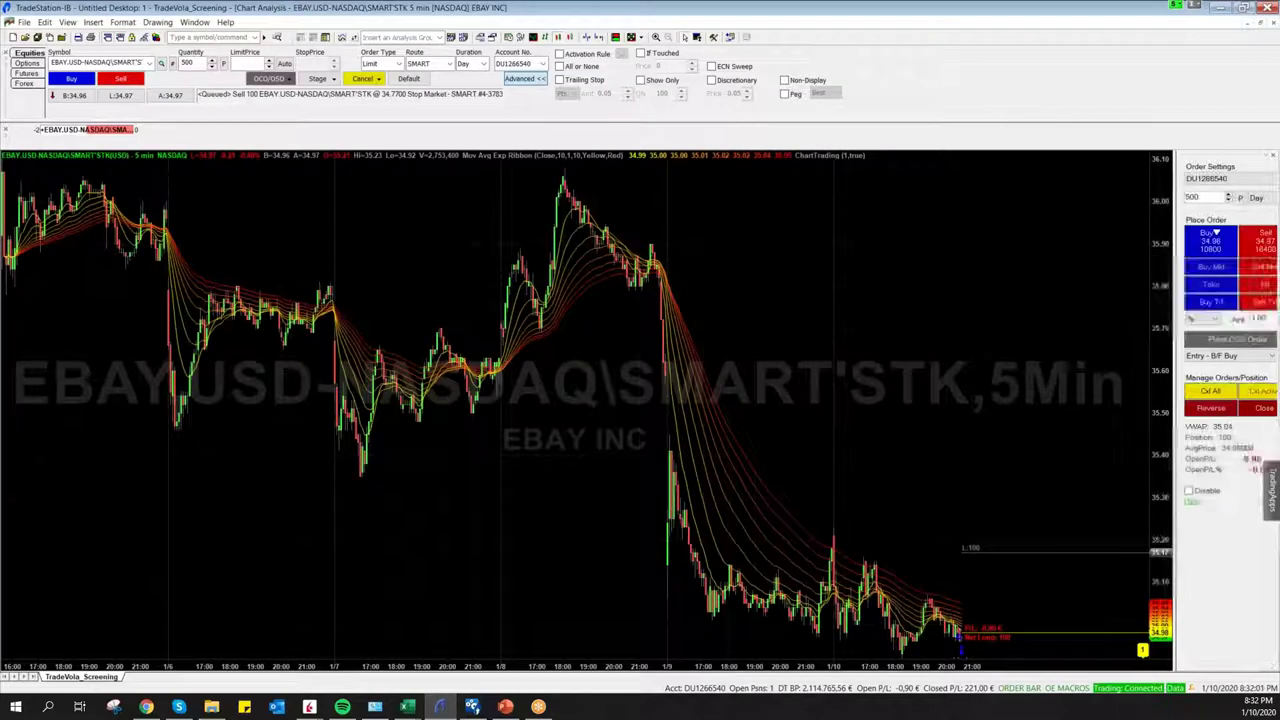
{"action": "mouse_move", "coordinate": [1075, 554]}
{"action": "left_mouse_down"}
{"action": "mouse_move", "coordinate": [1072, 395]}
{"action": "mouse_move", "coordinate": [1080, 530]}
{"action": "left_mouse_up"}
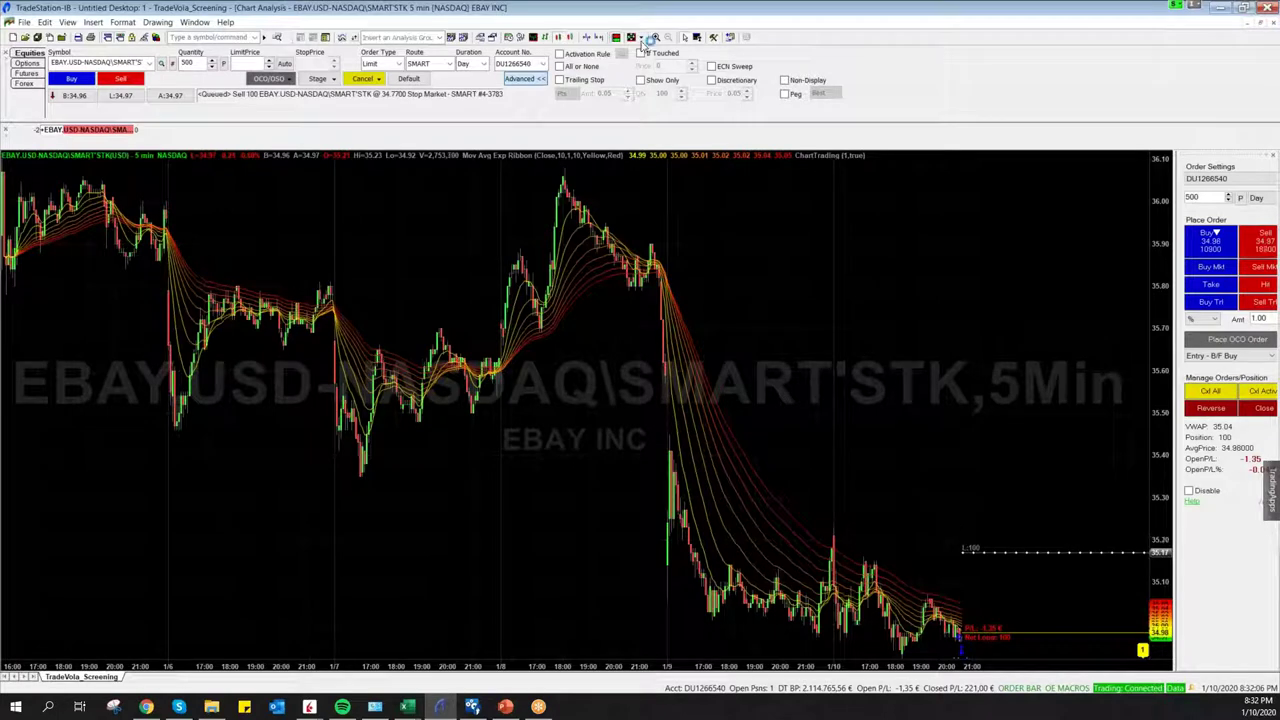
{"action": "left_click", "coordinate": [703, 413]}
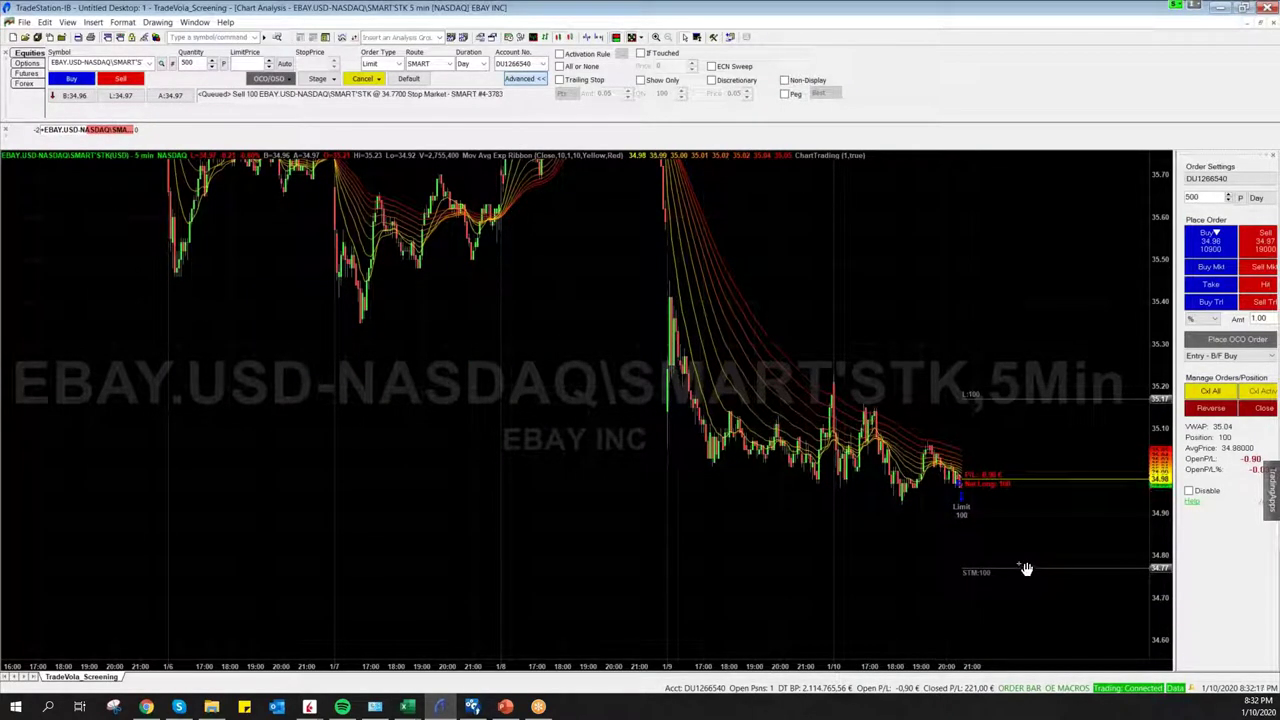
Restore the chart window to its tiled size and narrow the Matrix order settings pane to uncover the ladder's columns
{"action": "left_click", "coordinate": [1261, 25]}
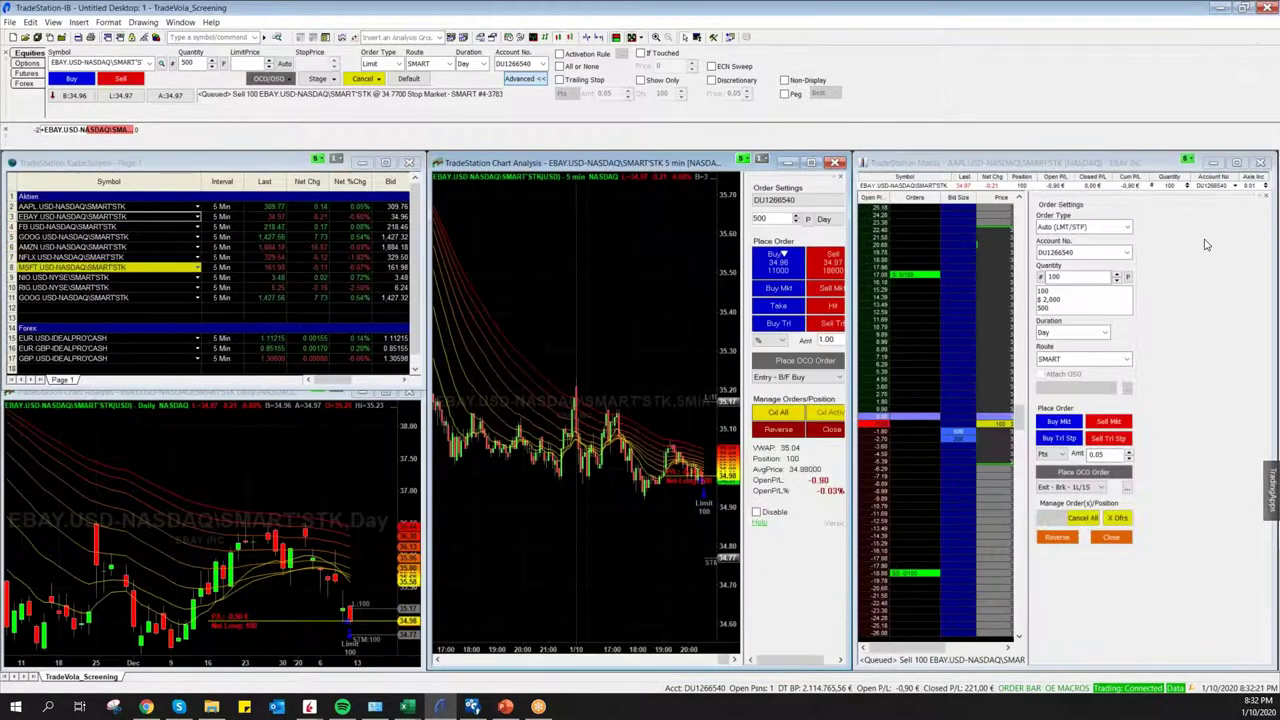
{"action": "left_click", "coordinate": [1135, 287]}
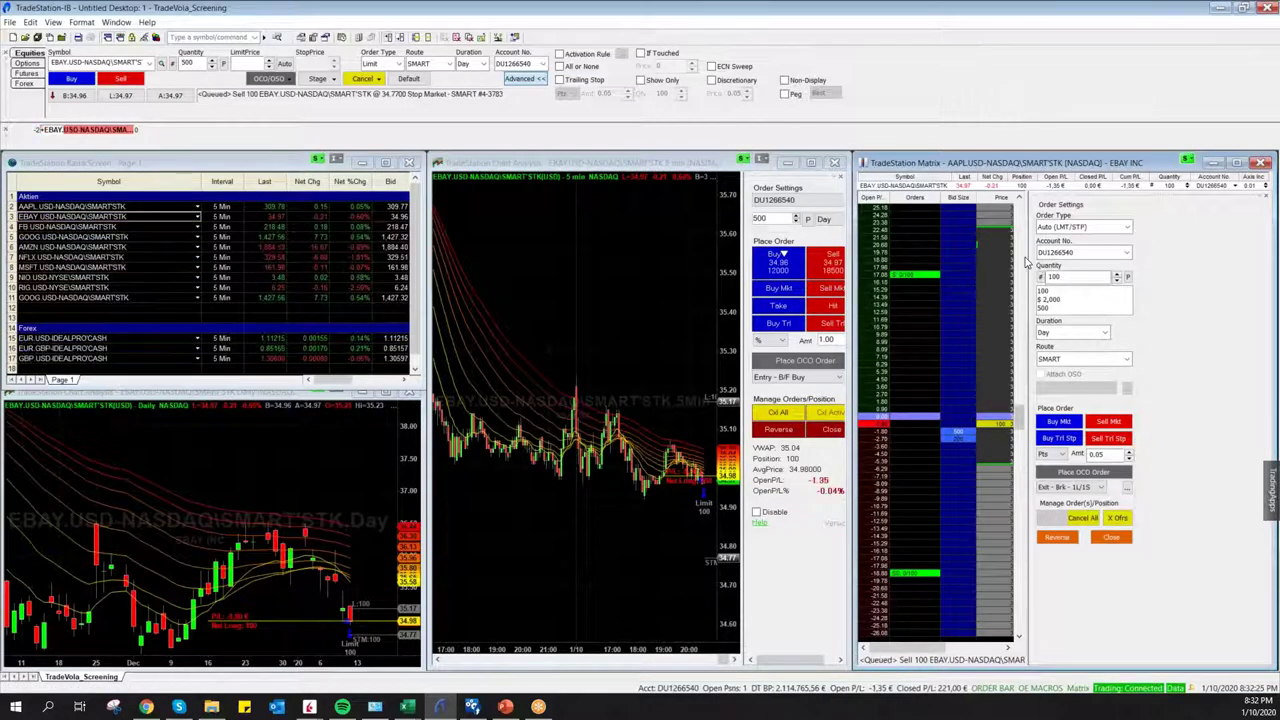
{"action": "left_click_drag", "start_coordinate": [1061, 258], "coordinate": [1163, 260]}
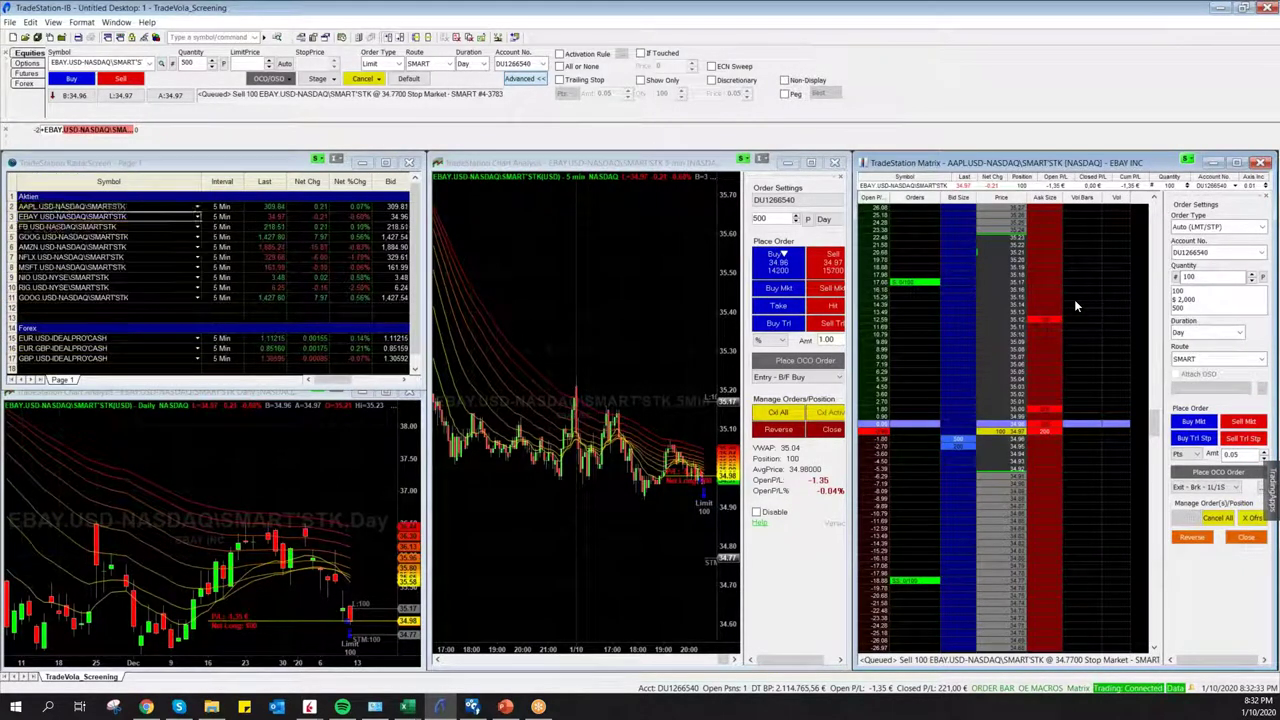
{"action": "left_click", "coordinate": [768, 15]}
{"action": "left_click", "coordinate": [769, 49]}
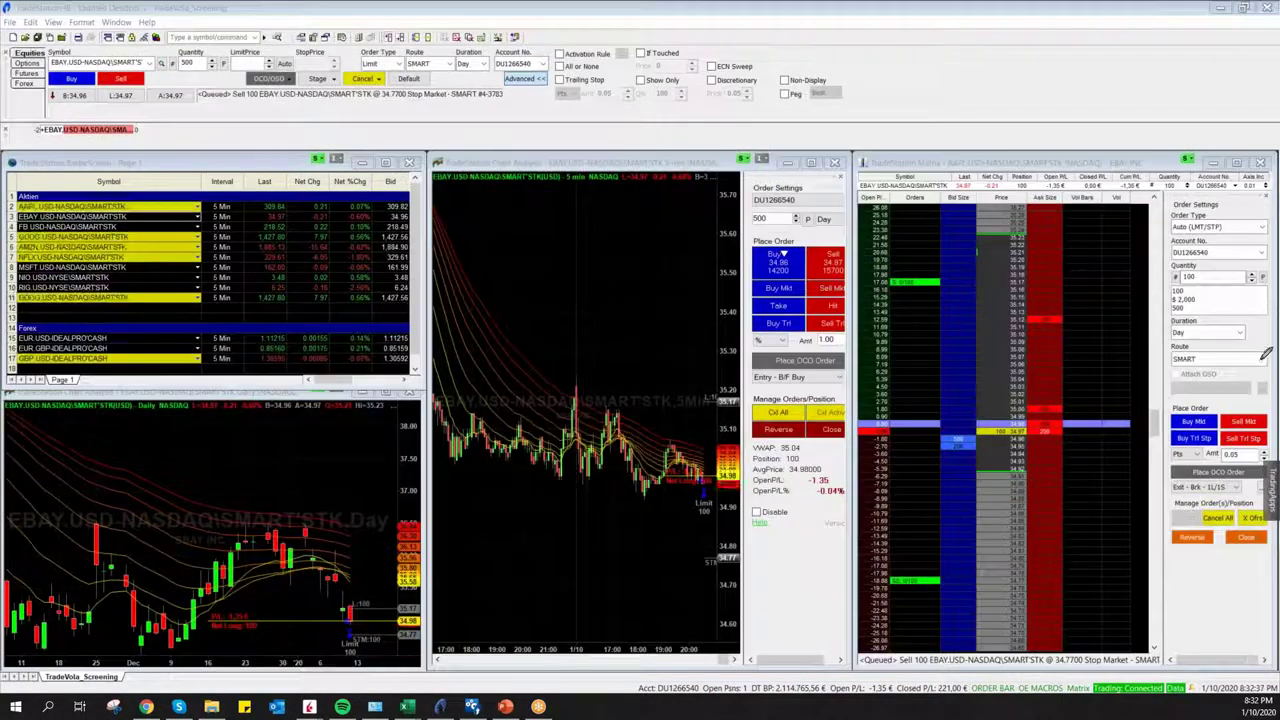
{"action": "mouse_move", "coordinate": [1268, 365]}
{"action": "left_mouse_down"}
{"action": "mouse_move", "coordinate": [1196, 356]}
{"action": "mouse_move", "coordinate": [1166, 378]}
{"action": "mouse_move", "coordinate": [1198, 396]}
{"action": "mouse_move", "coordinate": [1267, 380]}
{"action": "left_mouse_up"}
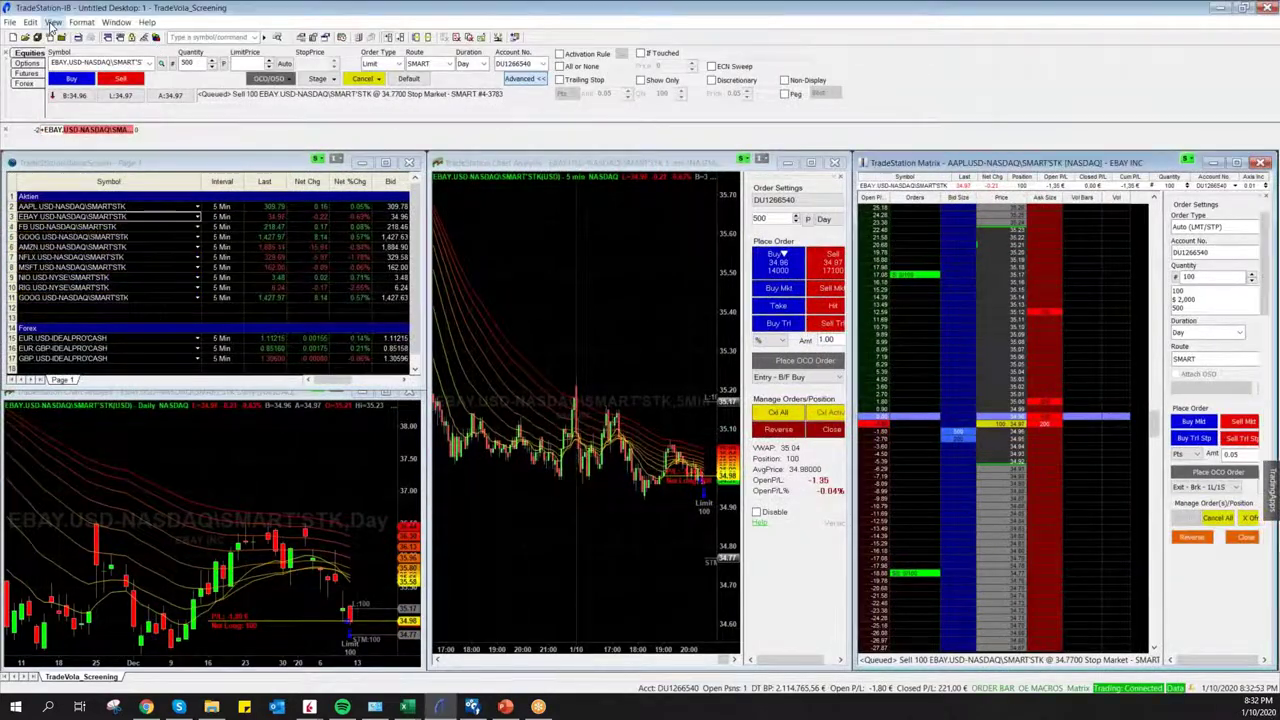
Hide the order bar and show it again
{"action": "left_click", "coordinate": [53, 21]}
{"action": "left_click", "coordinate": [64, 37]}
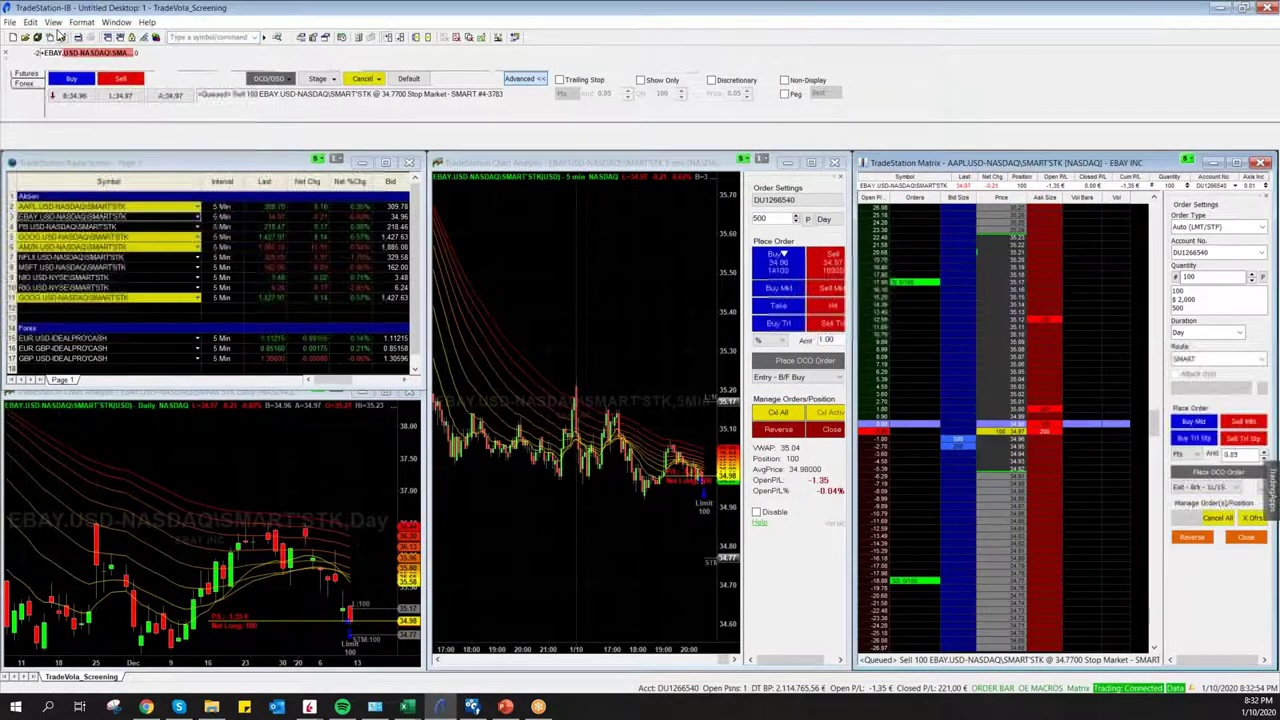
{"action": "left_click", "coordinate": [53, 21]}
{"action": "left_click", "coordinate": [63, 49]}
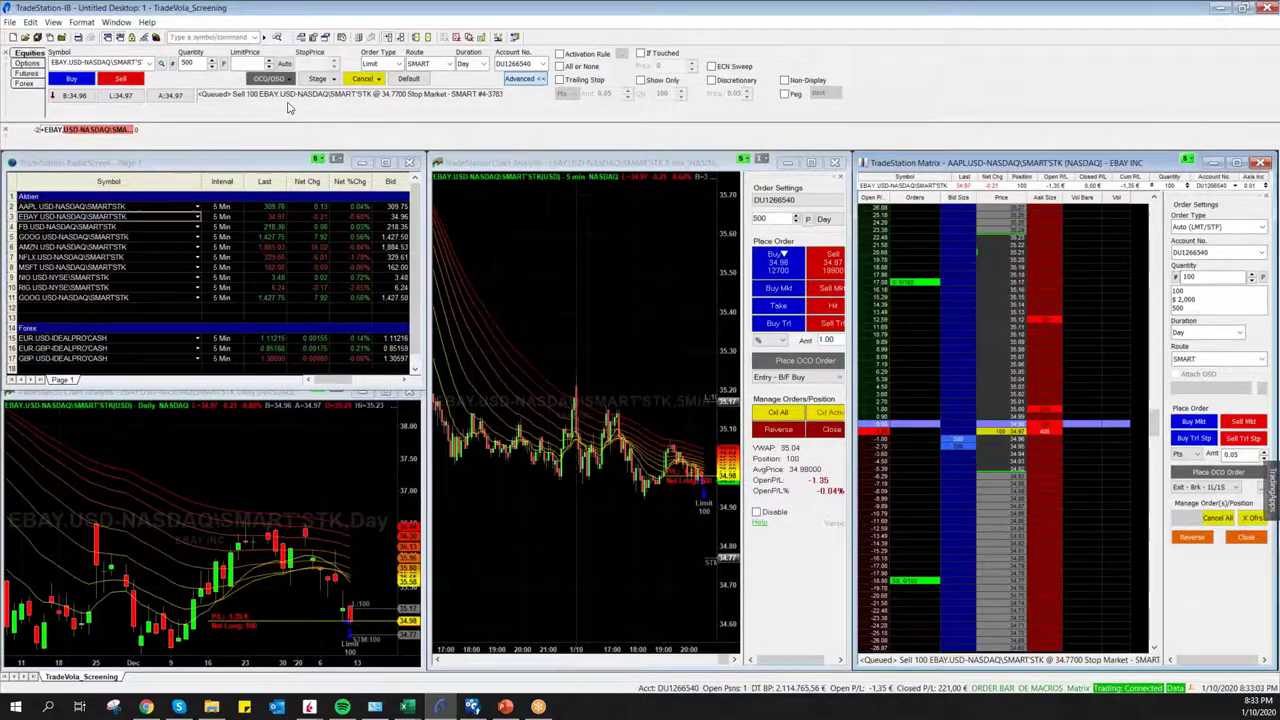
{"action": "left_click", "coordinate": [813, 18]}
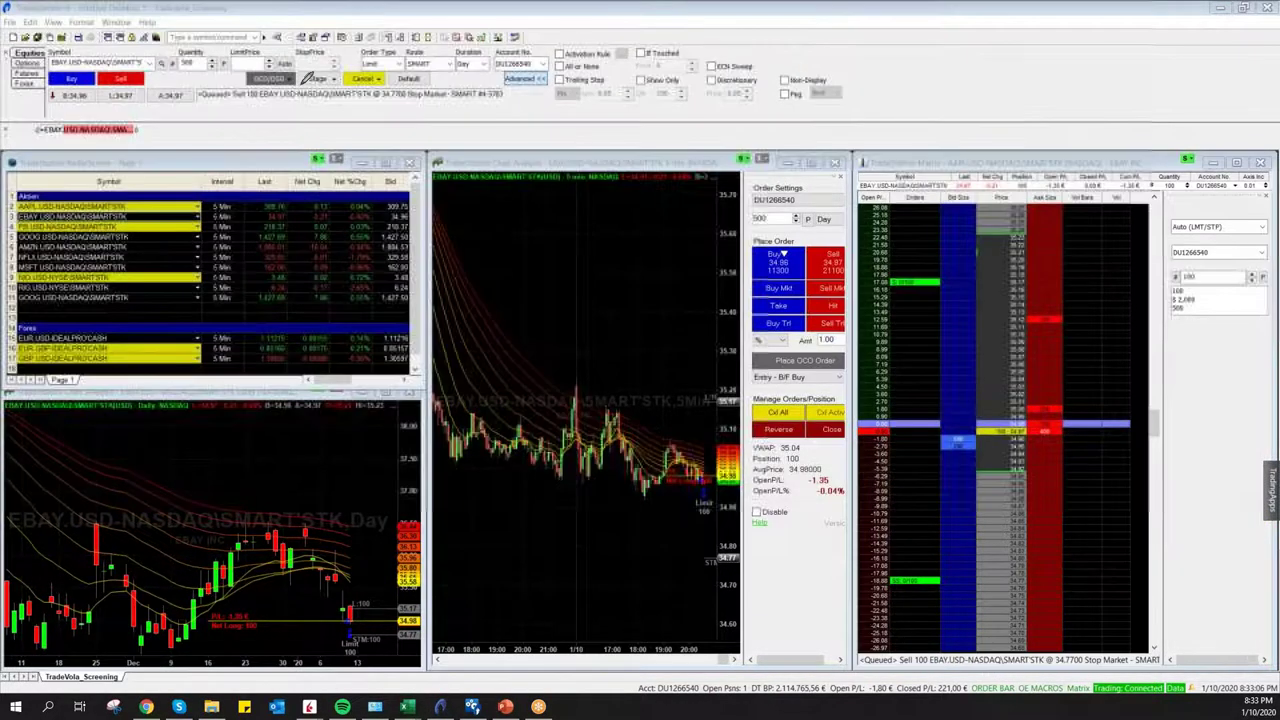
{"action": "mouse_move", "coordinate": [295, 86]}
{"action": "left_mouse_down"}
{"action": "mouse_move", "coordinate": [265, 62]}
{"action": "mouse_move", "coordinate": [271, 101]}
{"action": "mouse_move", "coordinate": [298, 78]}
{"action": "left_mouse_up"}
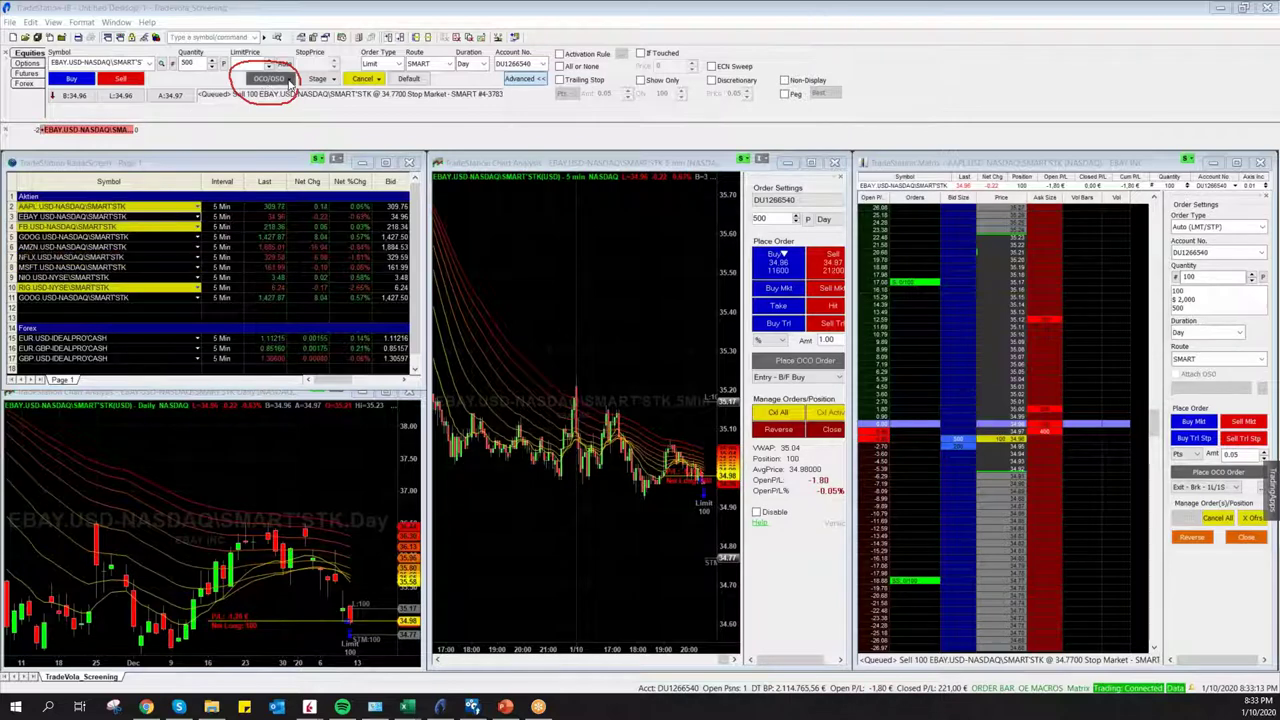
Create a custom OSO (Order Sends Order) from the order bar and enter EBAY as the primary order's symbol
{"action": "left_click", "coordinate": [290, 80]}
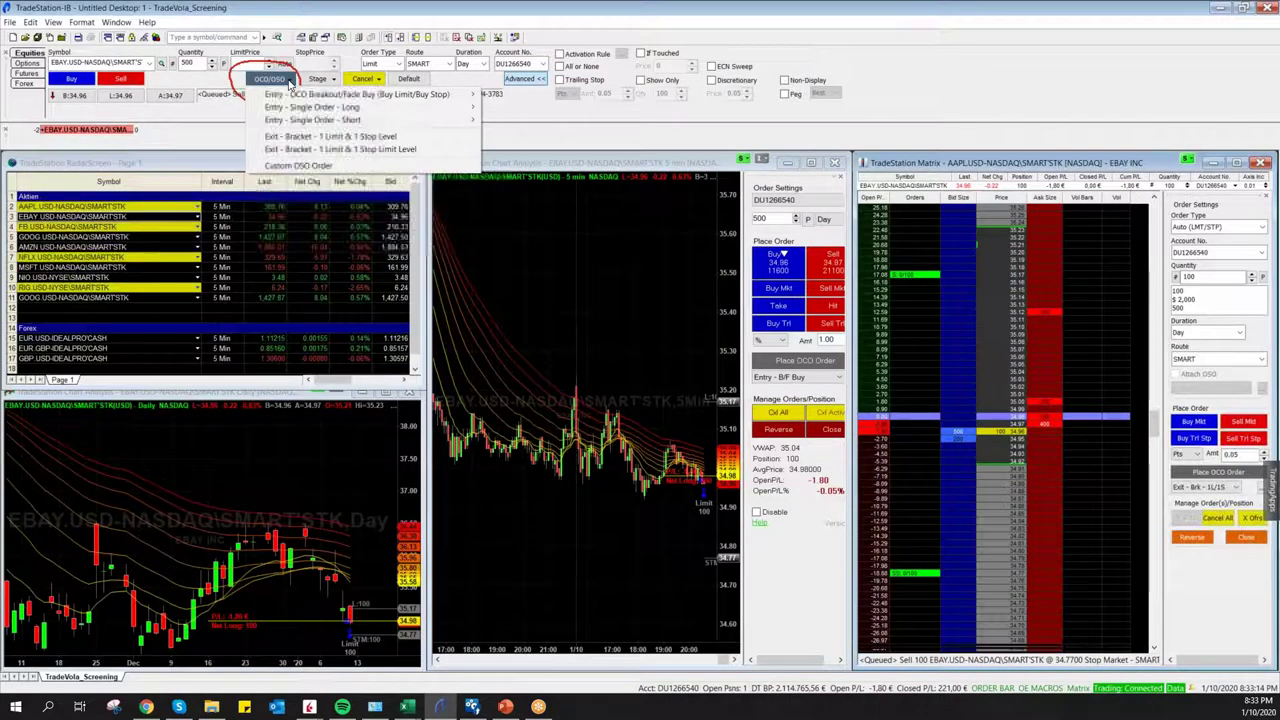
{"action": "left_click", "coordinate": [322, 168]}
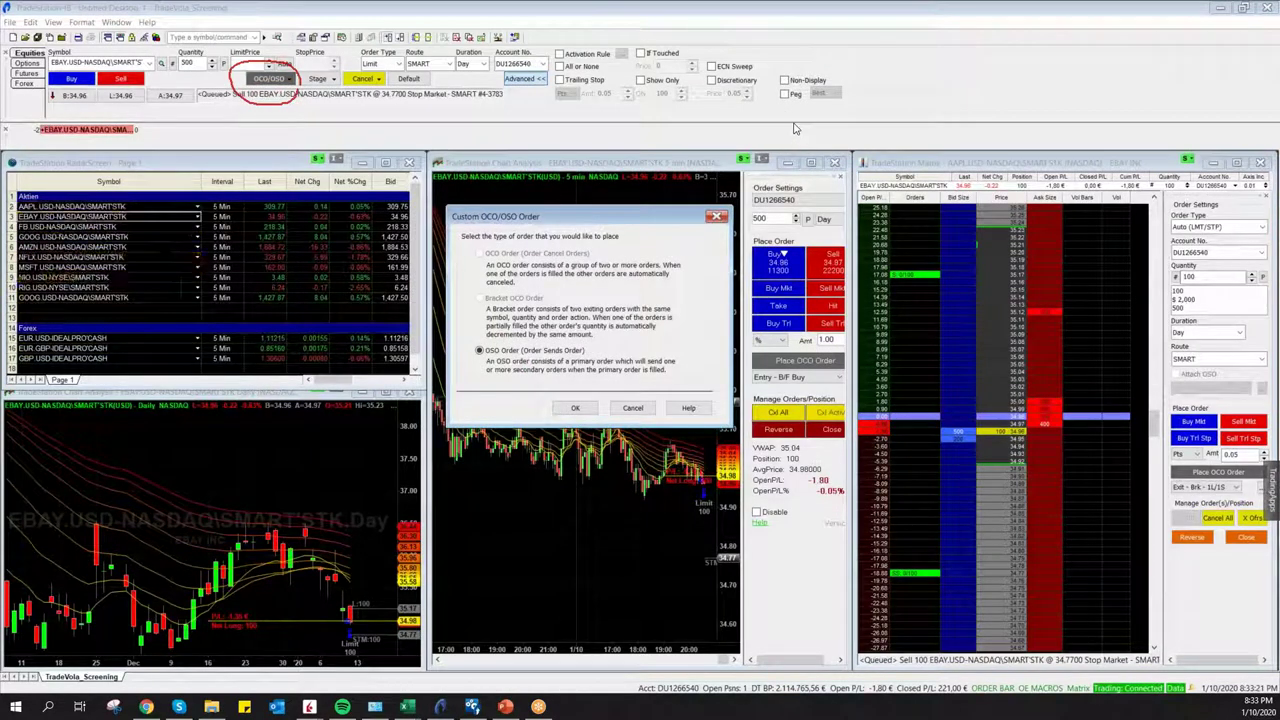
{"action": "left_click", "coordinate": [585, 412]}
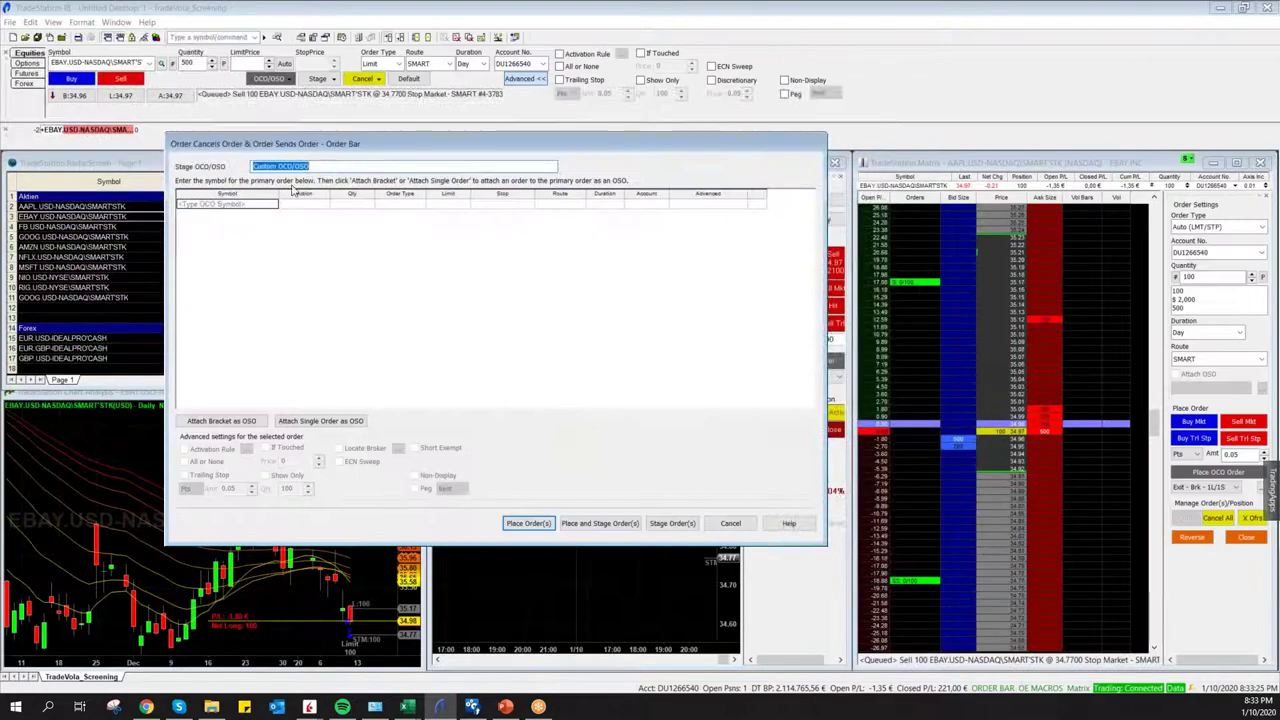
{"action": "left_click", "coordinate": [249, 205]}
{"action": "type", "text": "e"}
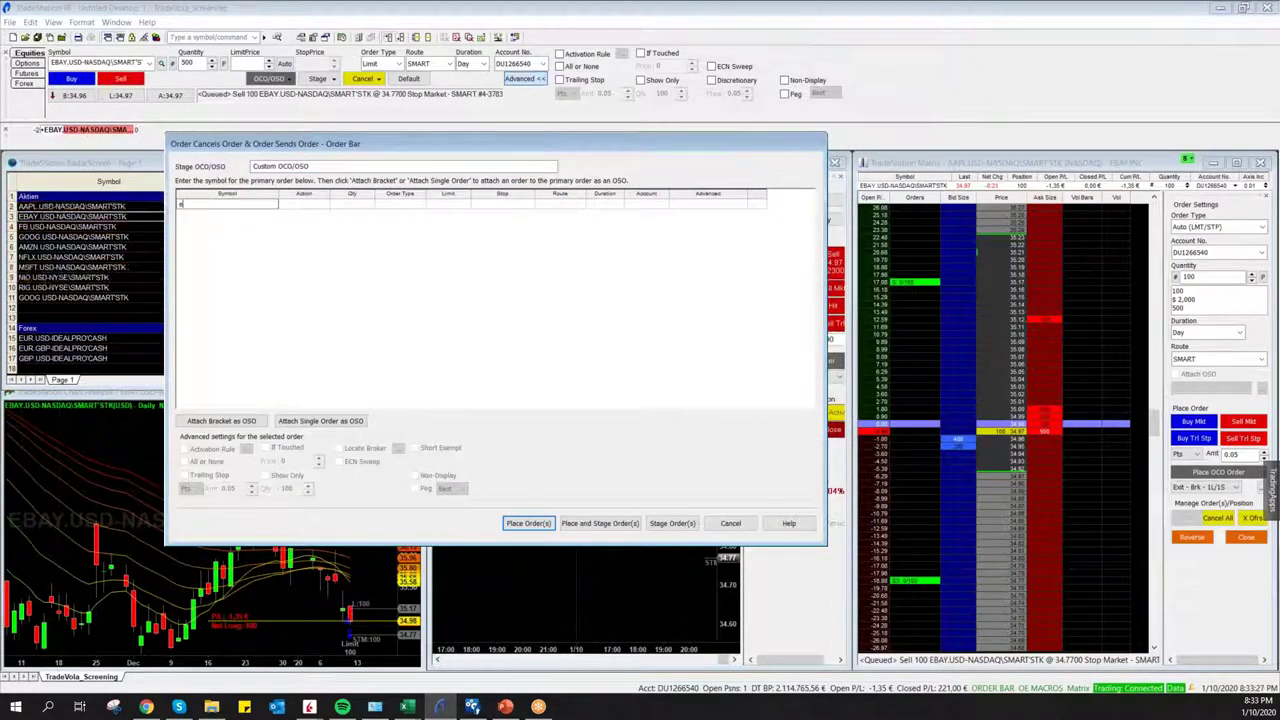
{"action": "type", "text": "bay"}
{"action": "key", "text": "Return"}
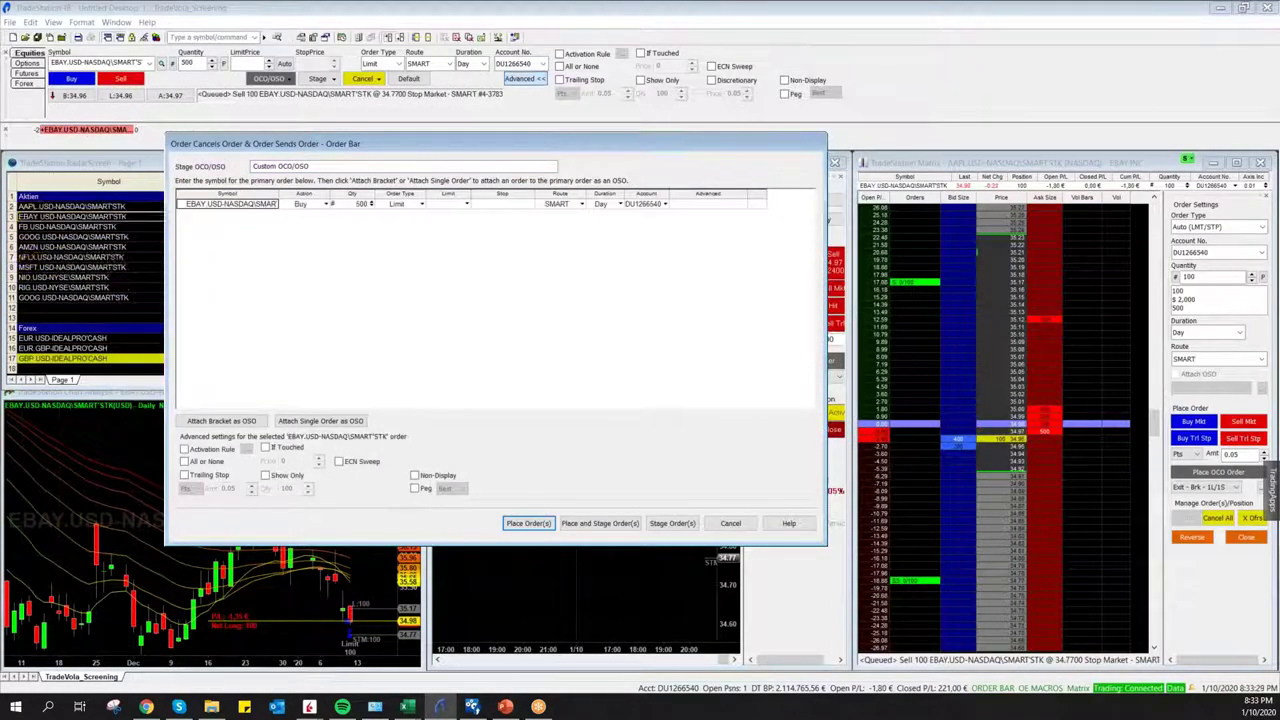
Set the primary EBAY buy order's quantity to 100 shares and its limit price to 34.97
{"action": "left_click", "coordinate": [372, 207]}
{"action": "left_click", "coordinate": [372, 207]}
{"action": "left_click", "coordinate": [333, 204]}
{"action": "left_click", "coordinate": [334, 205]}
{"action": "left_click", "coordinate": [357, 206]}
{"action": "type", "text": "100"}
{"action": "key", "text": "Return"}
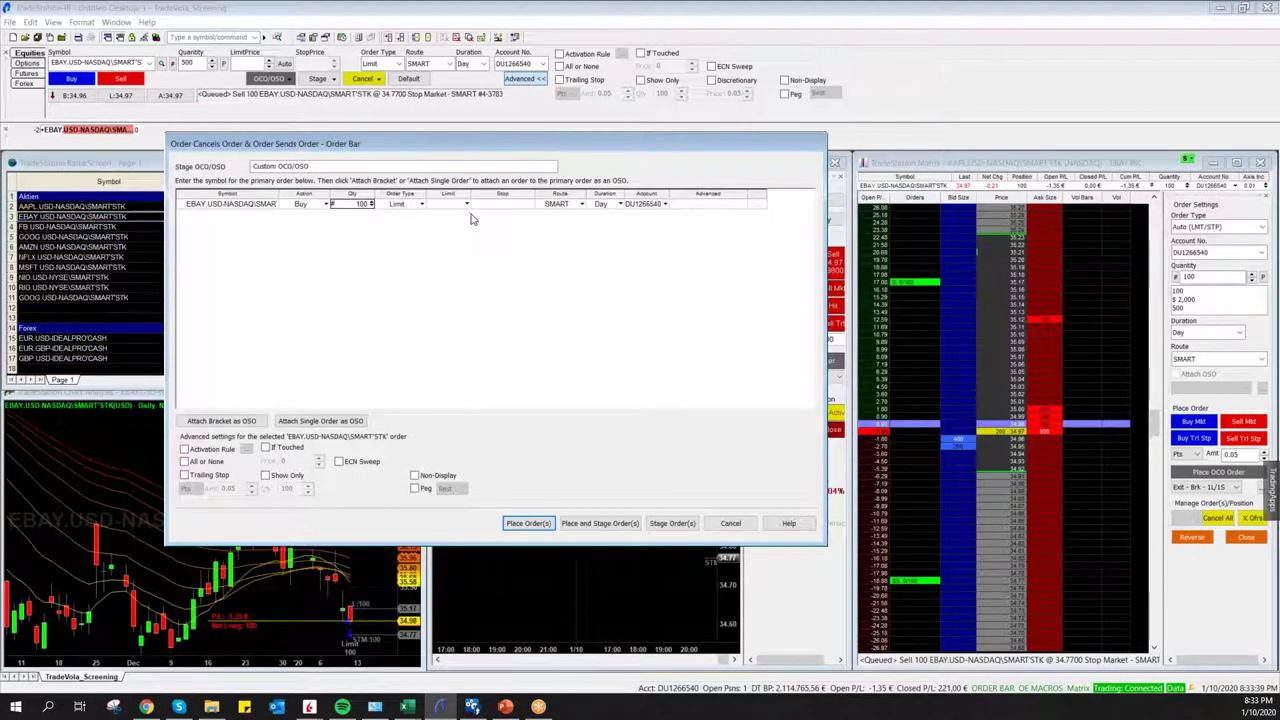
{"action": "left_click", "coordinate": [455, 207]}
{"action": "type", "text": "34.97"}
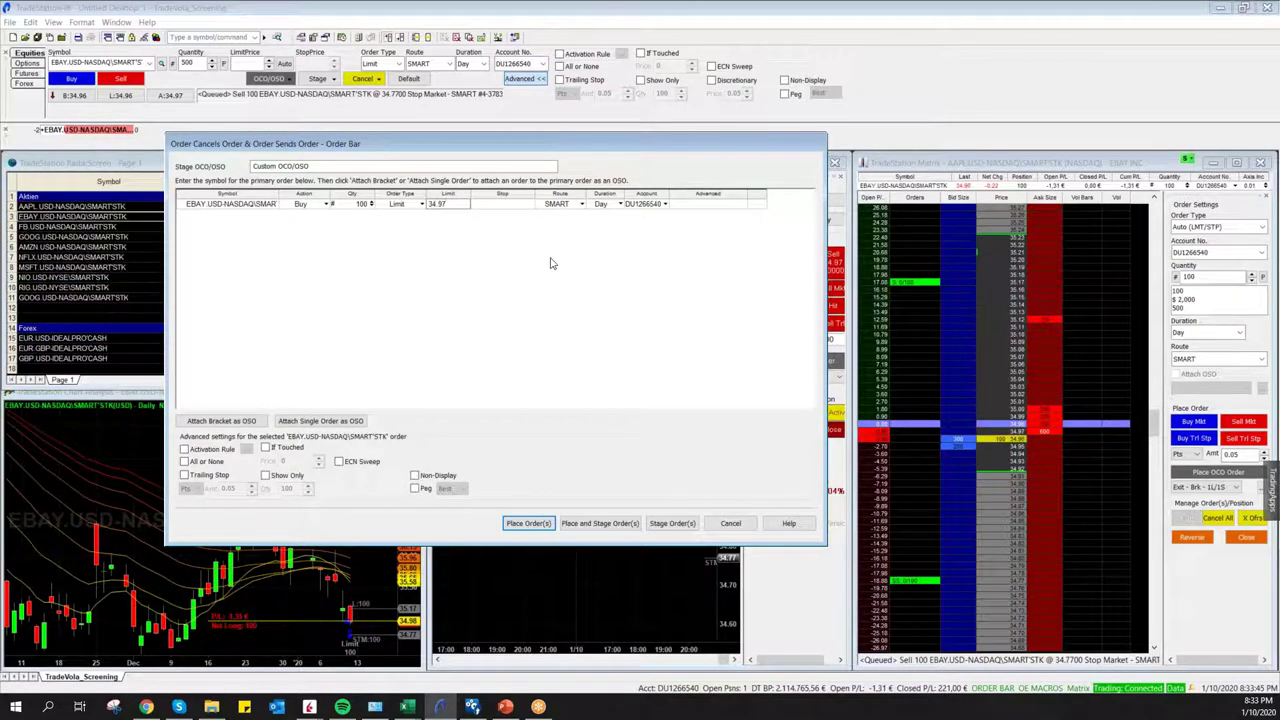
{"action": "key", "text": "Return"}
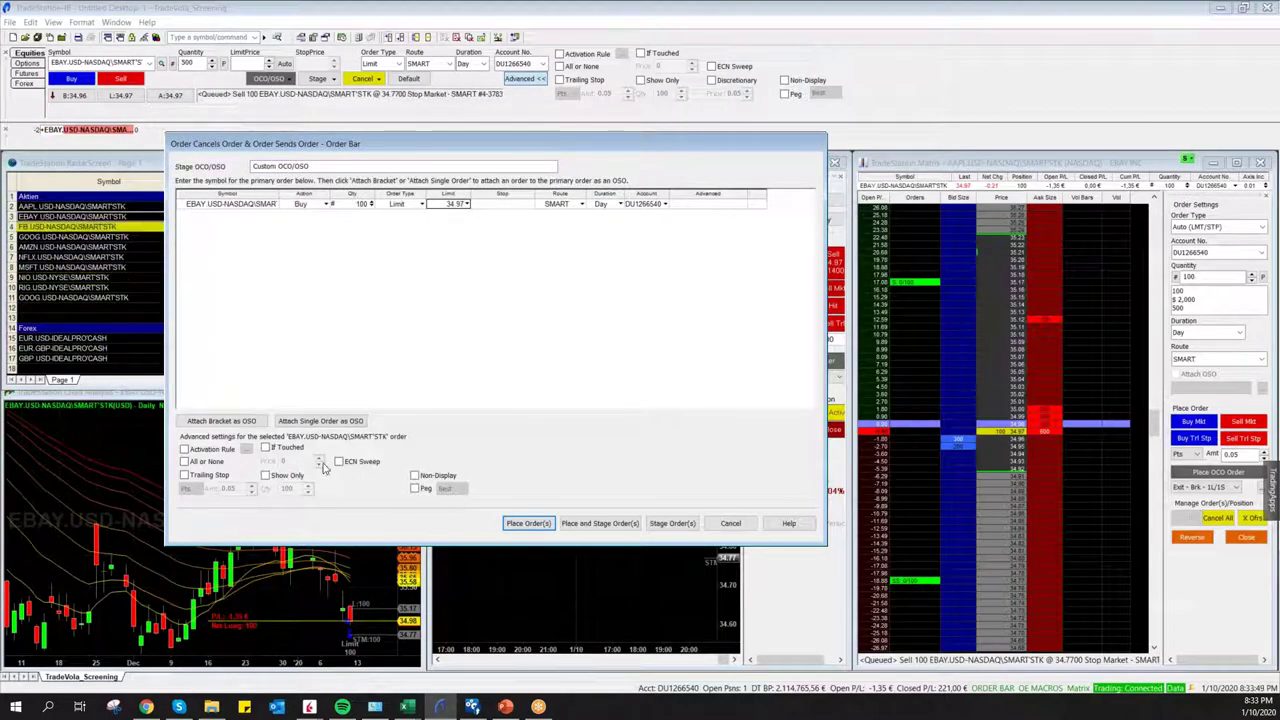
Attach a bracket as OSO to the primary EBAY order, with one limit target and one Stop Market protective level for 100 shares
{"action": "left_click", "coordinate": [215, 422]}
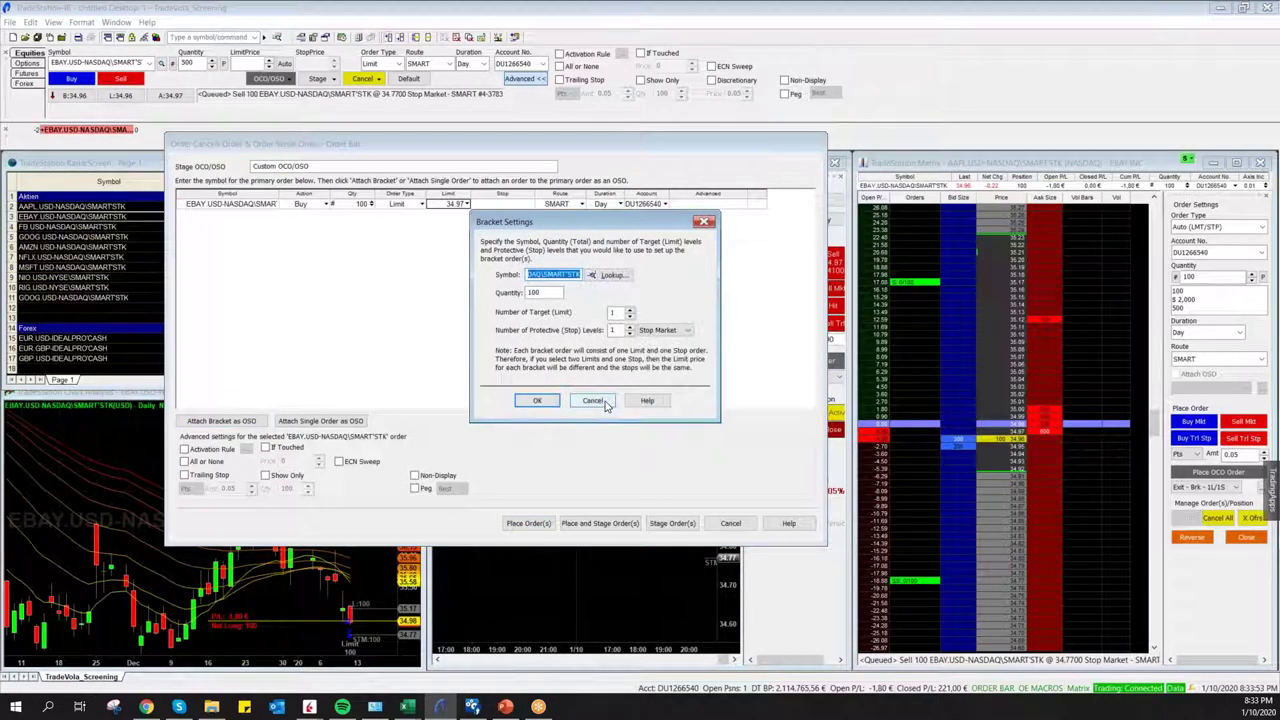
{"action": "left_click", "coordinate": [603, 402]}
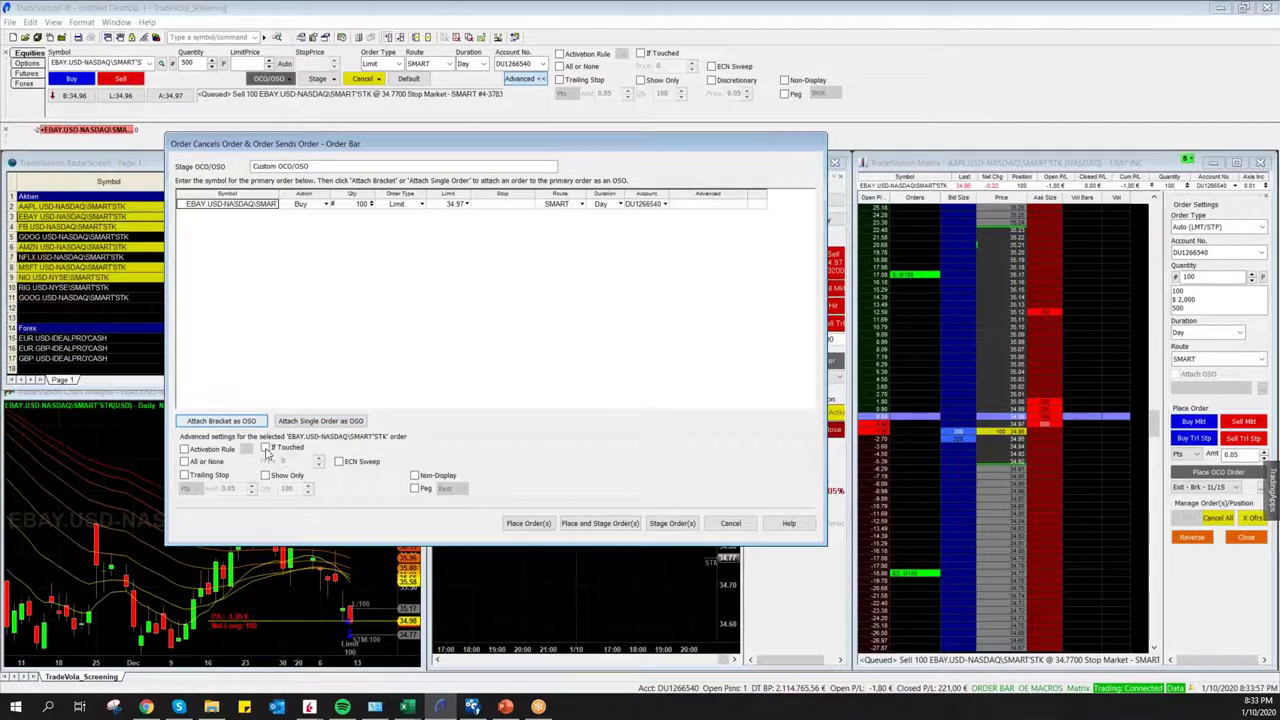
{"action": "left_click", "coordinate": [221, 421]}
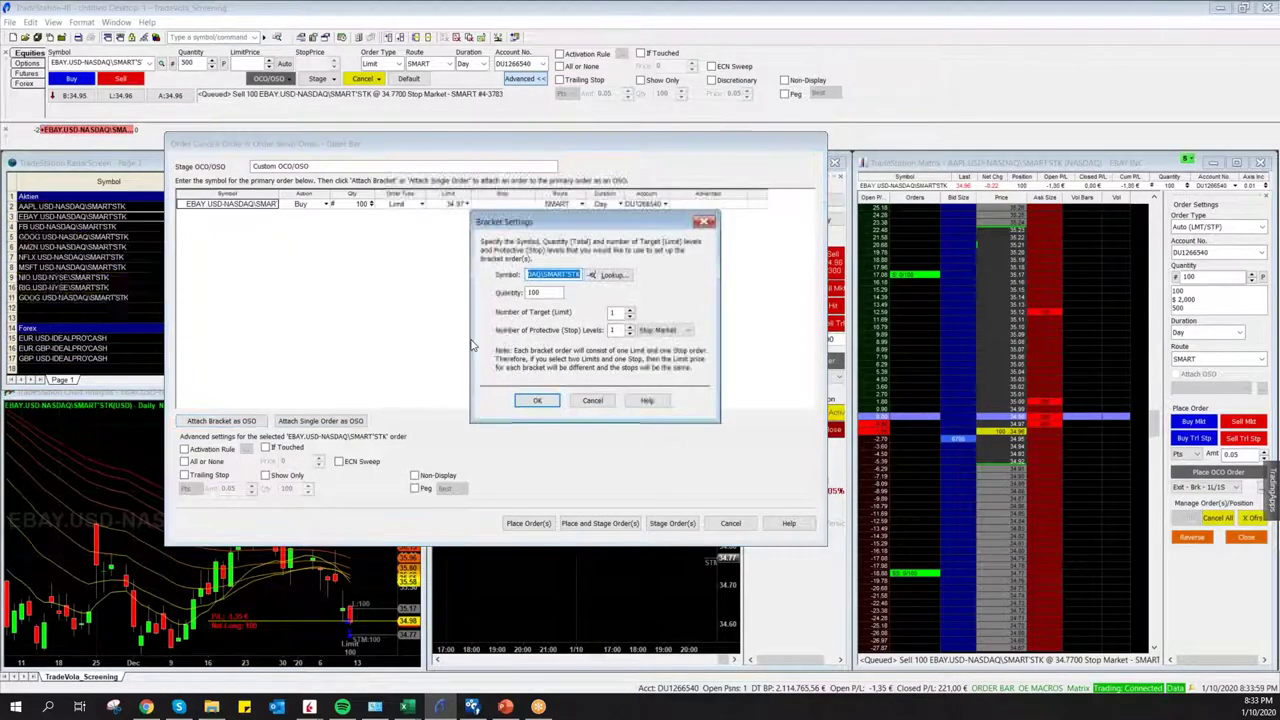
{"action": "left_click", "coordinate": [537, 400]}
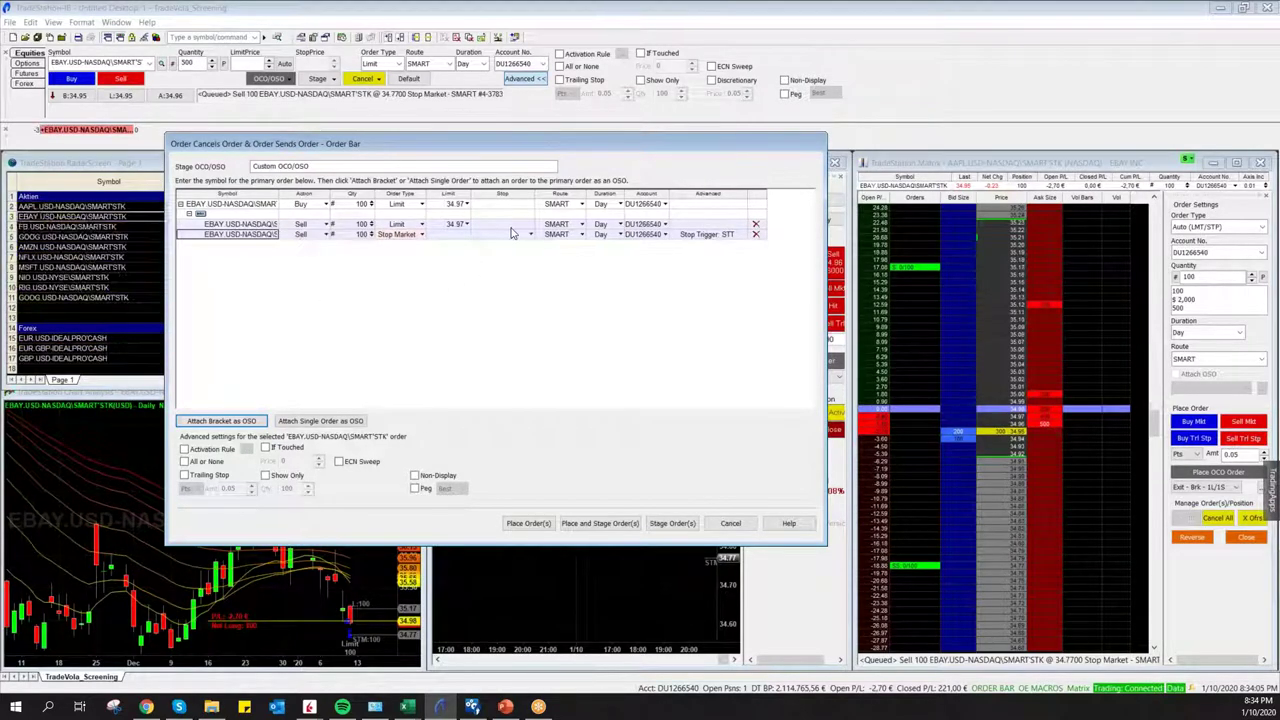
Set the bracket's sell limit price to 35.20 and its stop market price to 34.80
{"action": "left_click", "coordinate": [466, 224]}
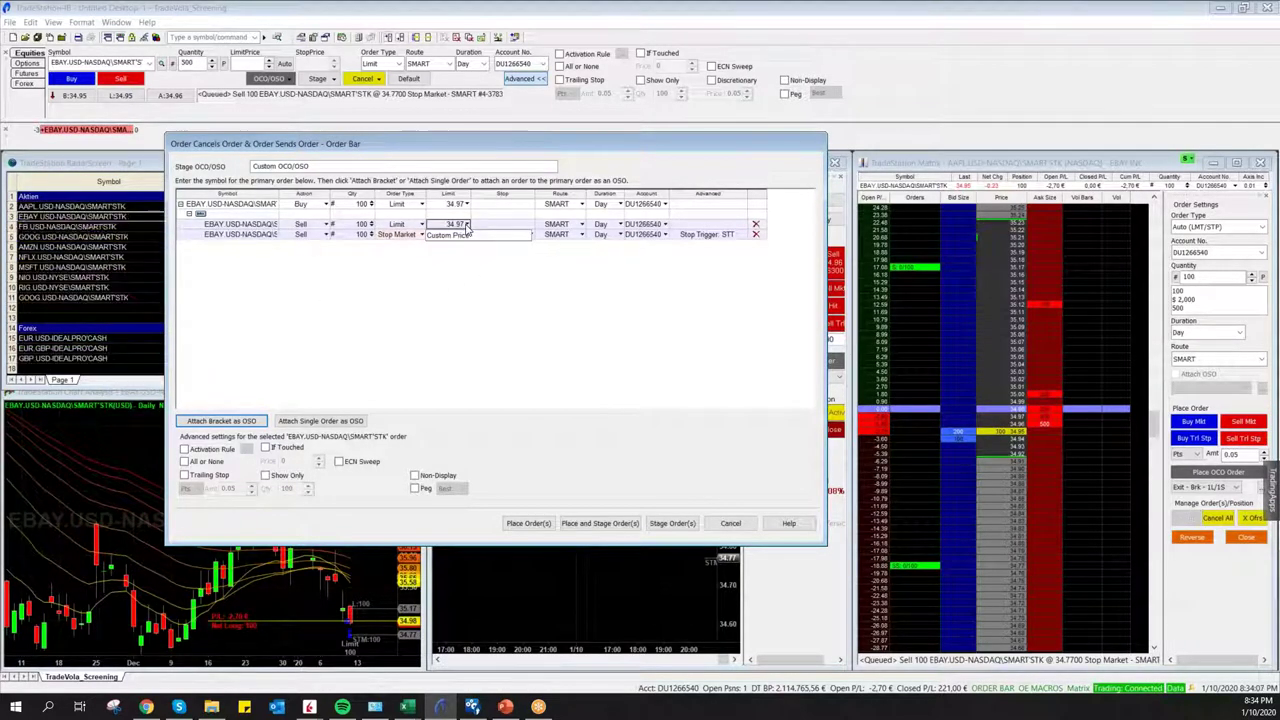
{"action": "type", "text": "35.20"}
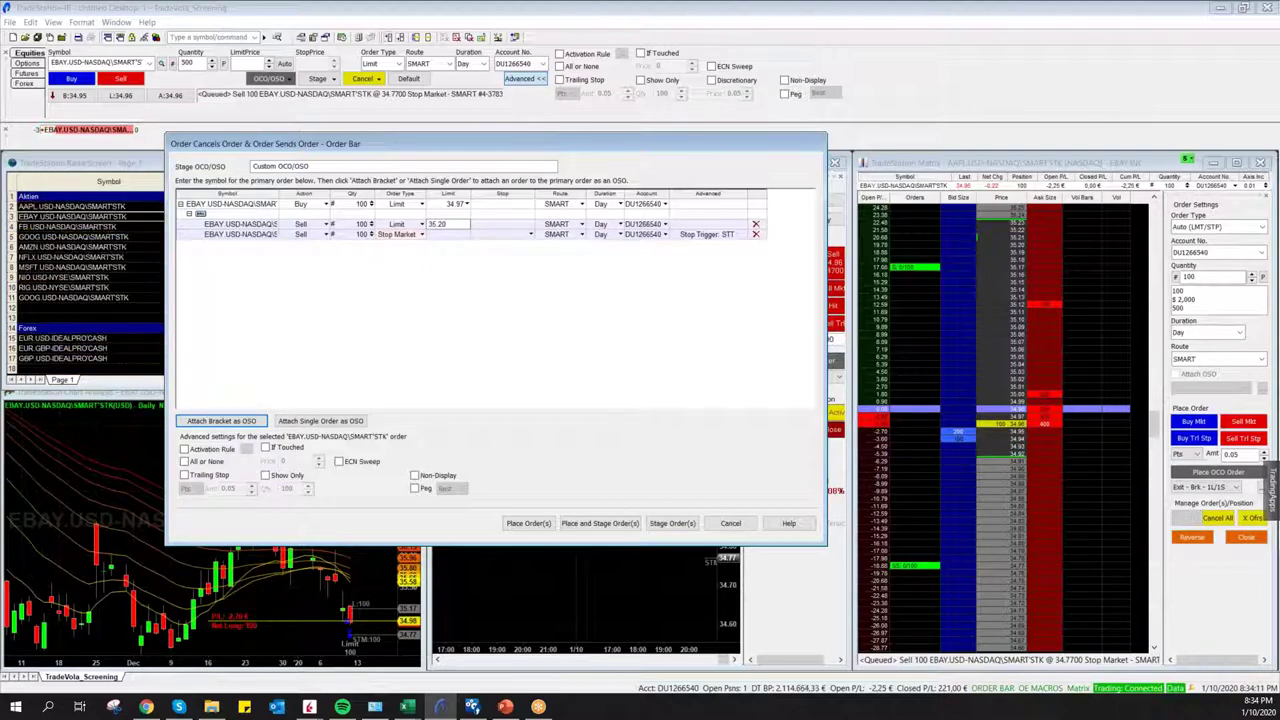
{"action": "left_click", "coordinate": [504, 236]}
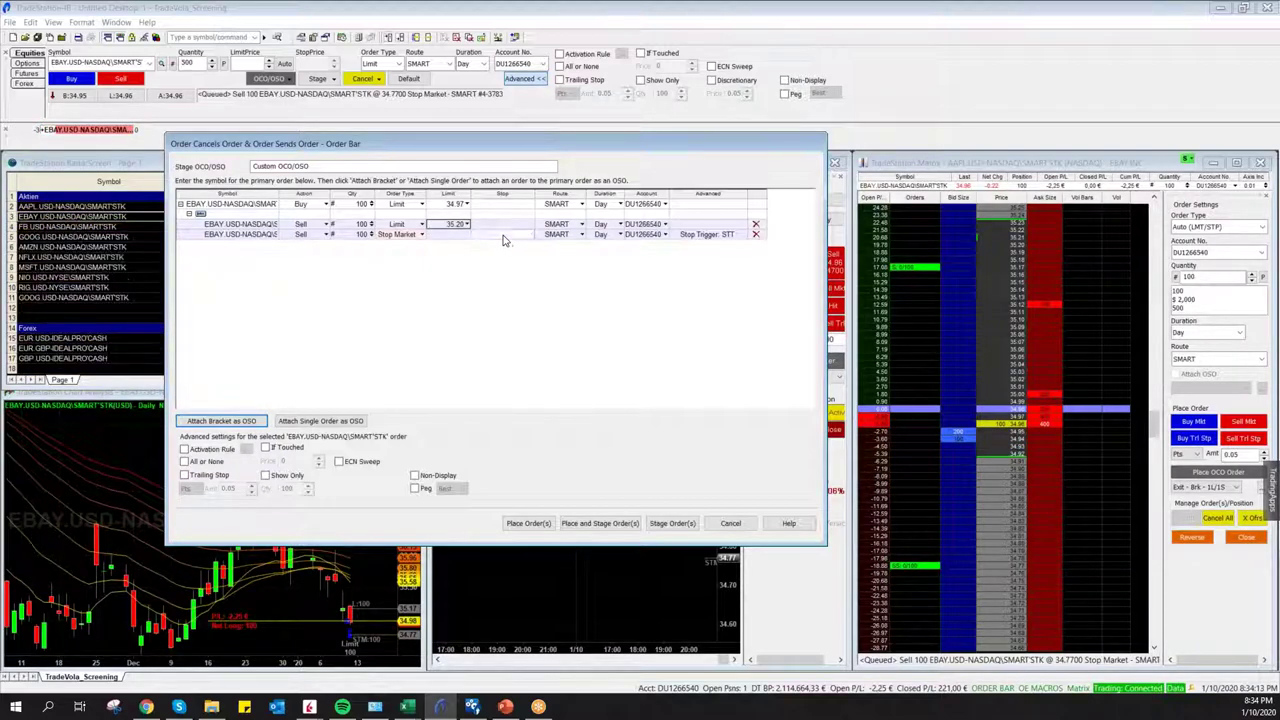
{"action": "type", "text": "34"}
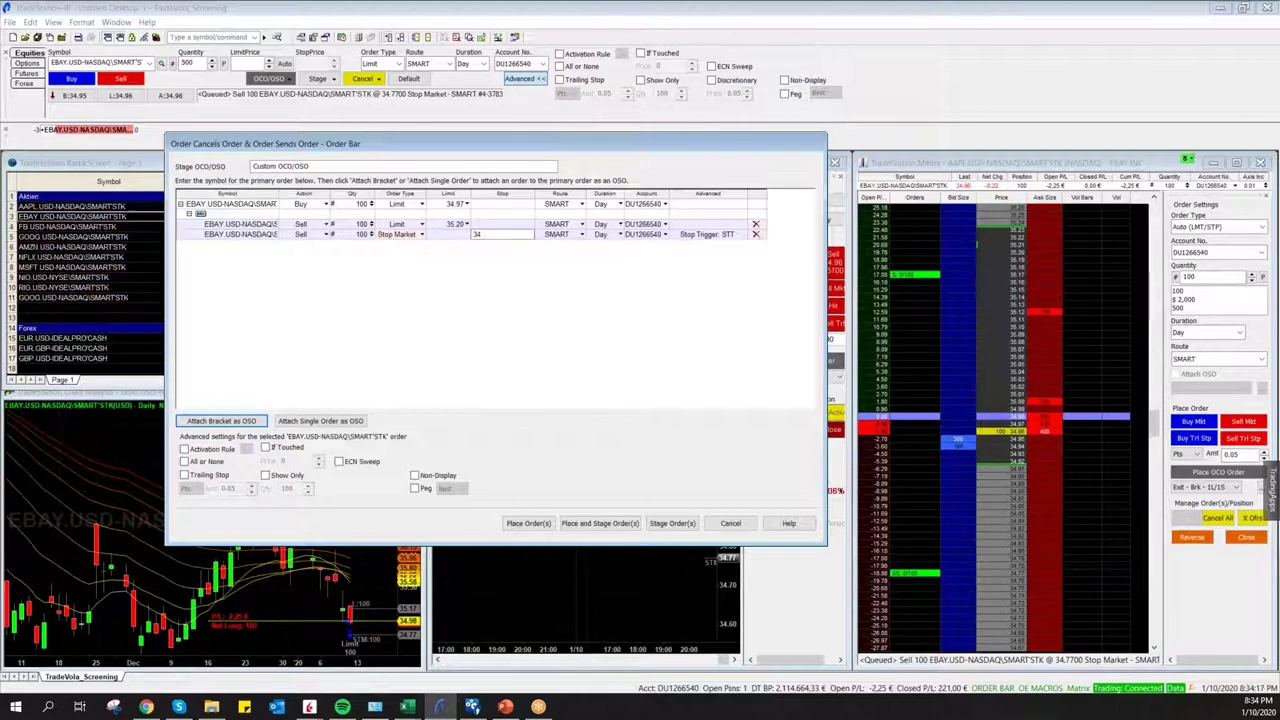
{"action": "type", "text": ".80"}
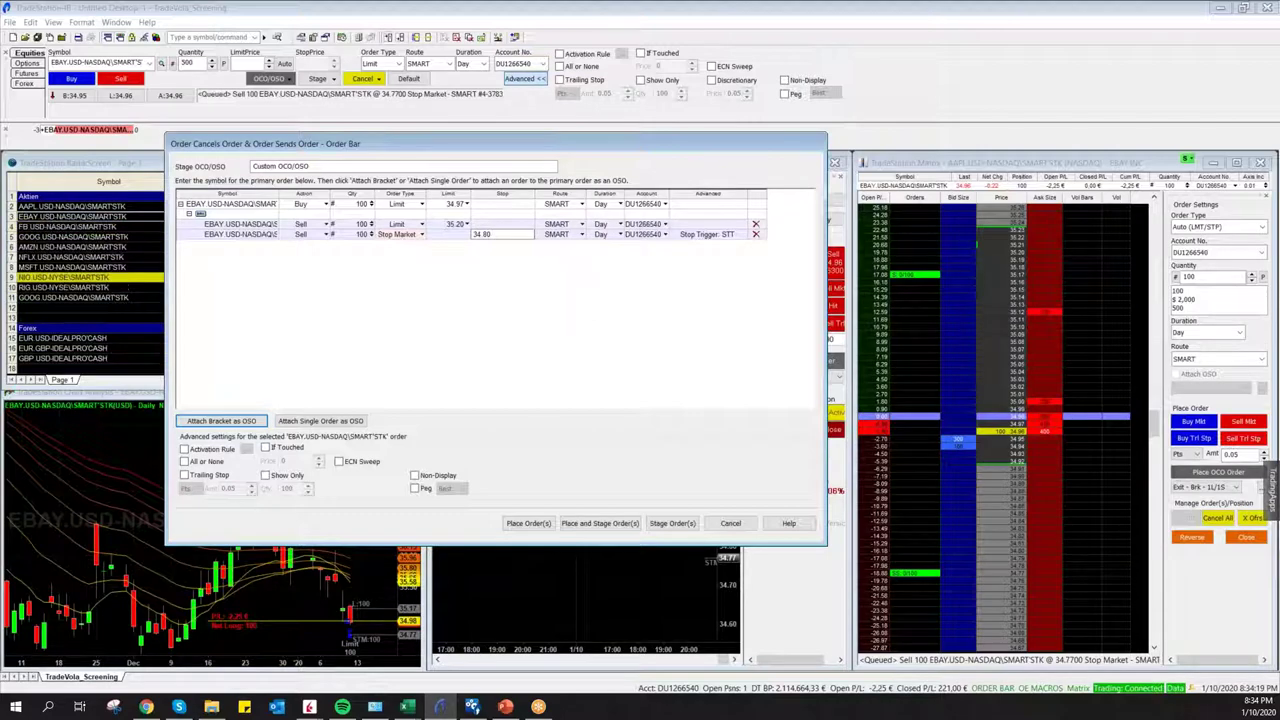
{"action": "key", "text": "Return"}
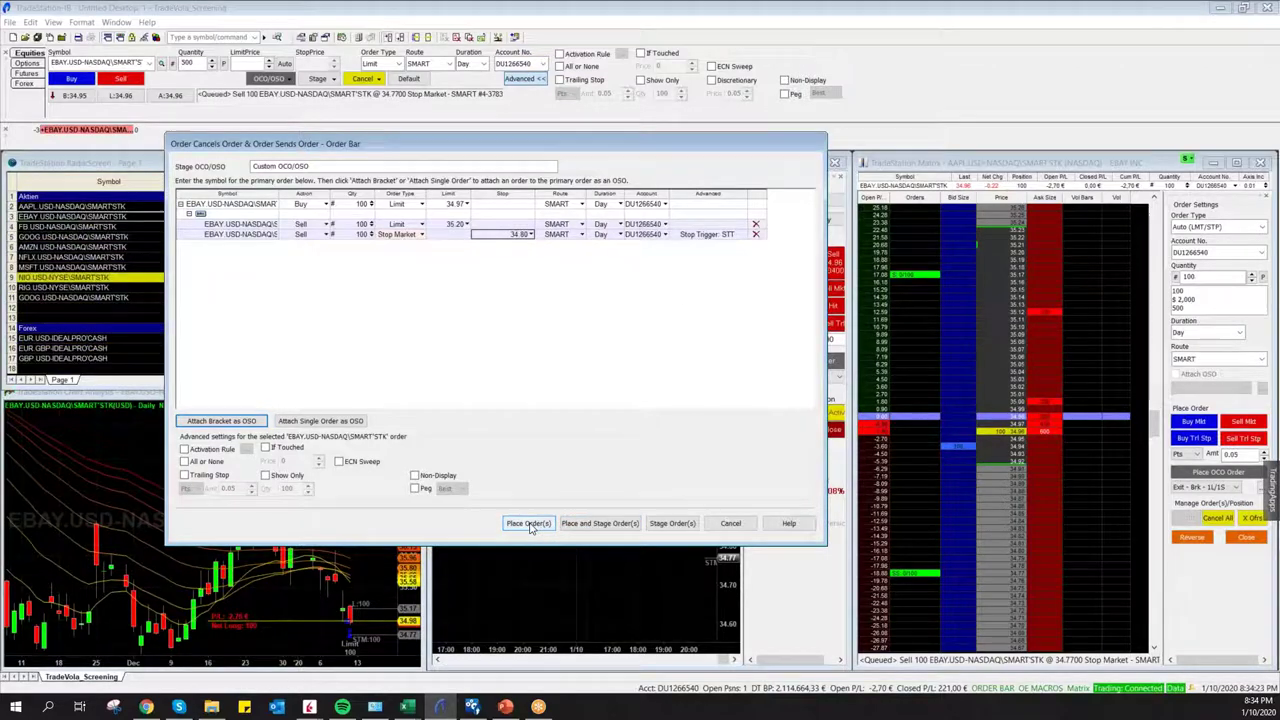
Place the custom OSO order with its attached bracket and accept the order confirmation
{"action": "left_click", "coordinate": [529, 524]}
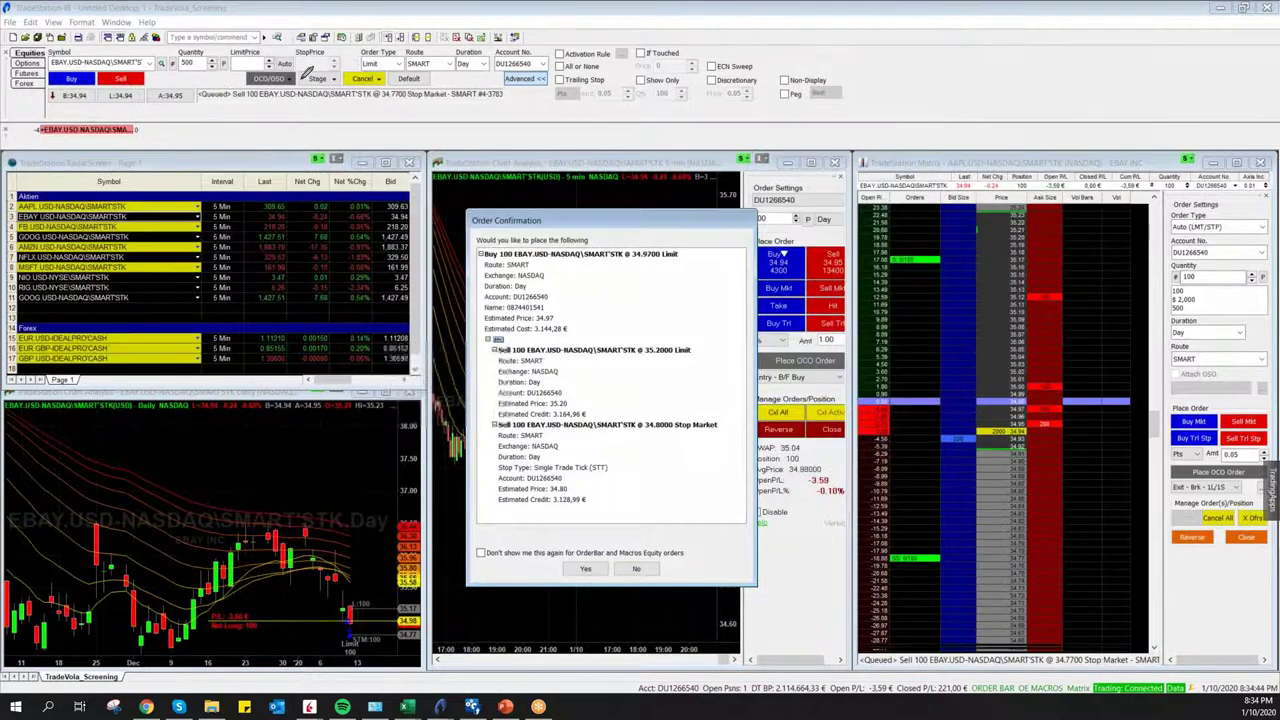
{"action": "mouse_move", "coordinate": [268, 60]}
{"action": "left_mouse_down"}
{"action": "mouse_move", "coordinate": [244, 80]}
{"action": "mouse_move", "coordinate": [266, 94]}
{"action": "mouse_move", "coordinate": [303, 86]}
{"action": "mouse_move", "coordinate": [312, 105]}
{"action": "left_mouse_up"}
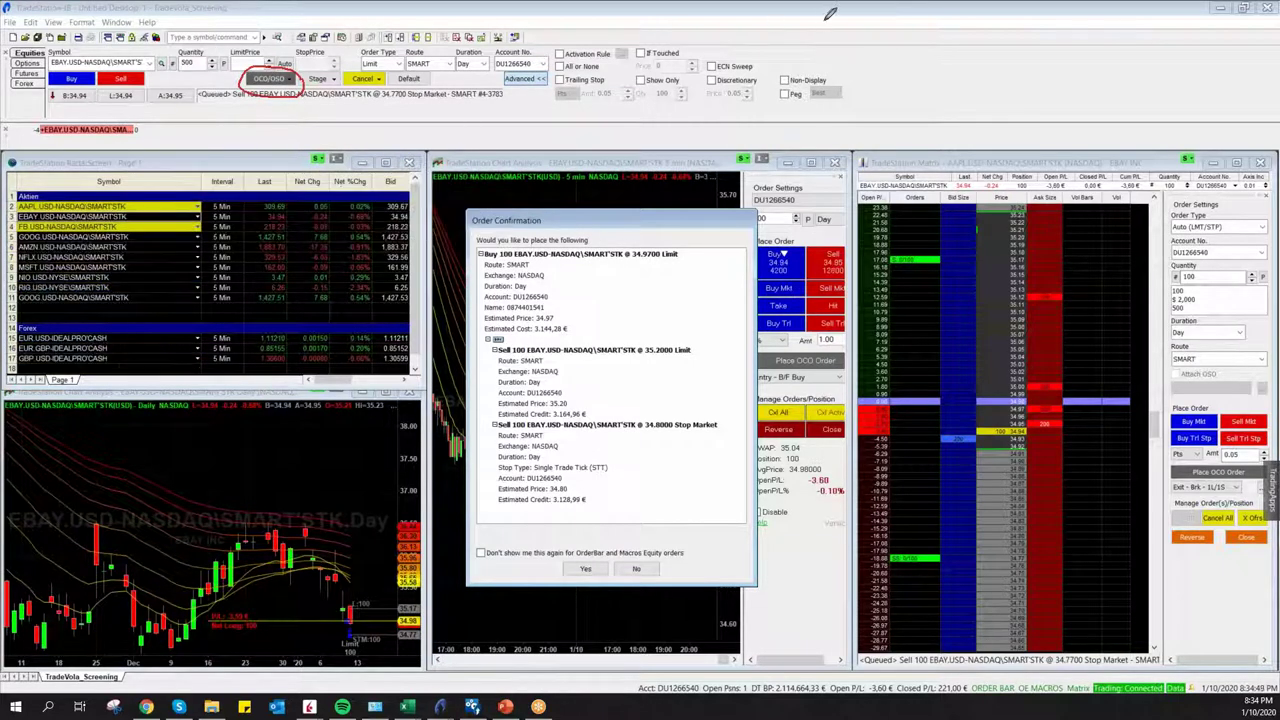
{"action": "left_click", "coordinate": [584, 569]}
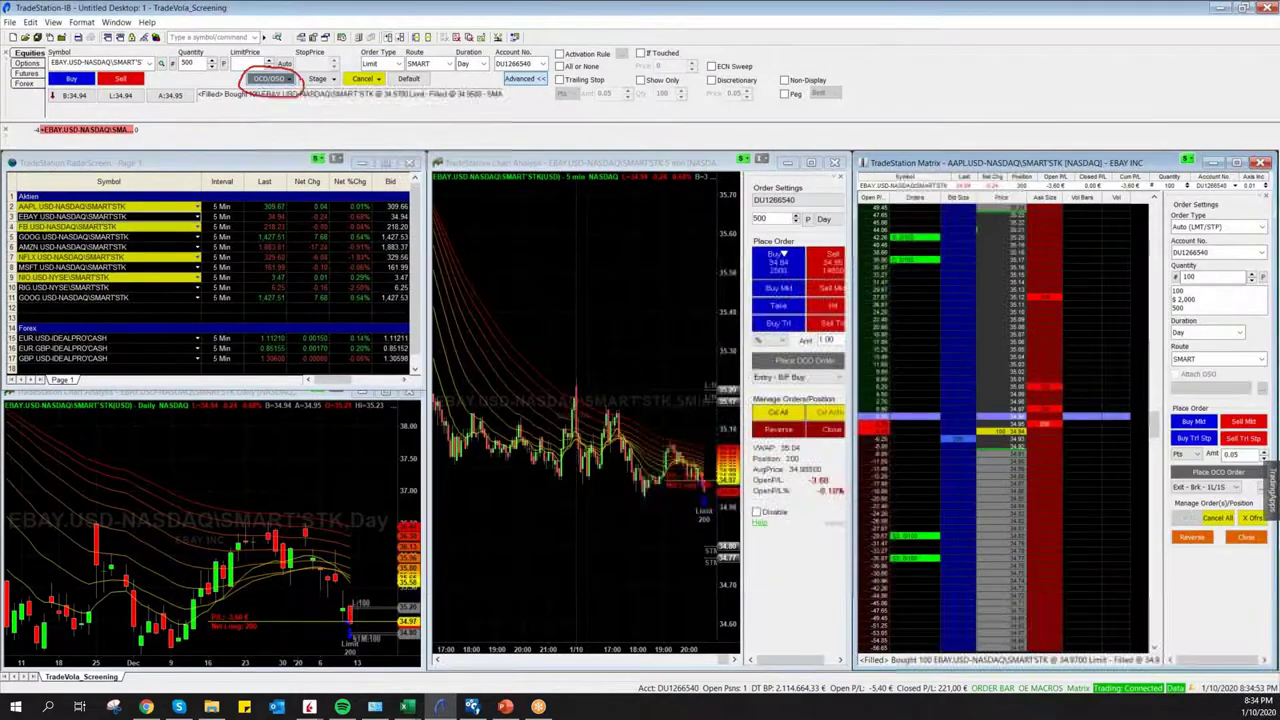
{"action": "left_click", "coordinate": [268, 79]}
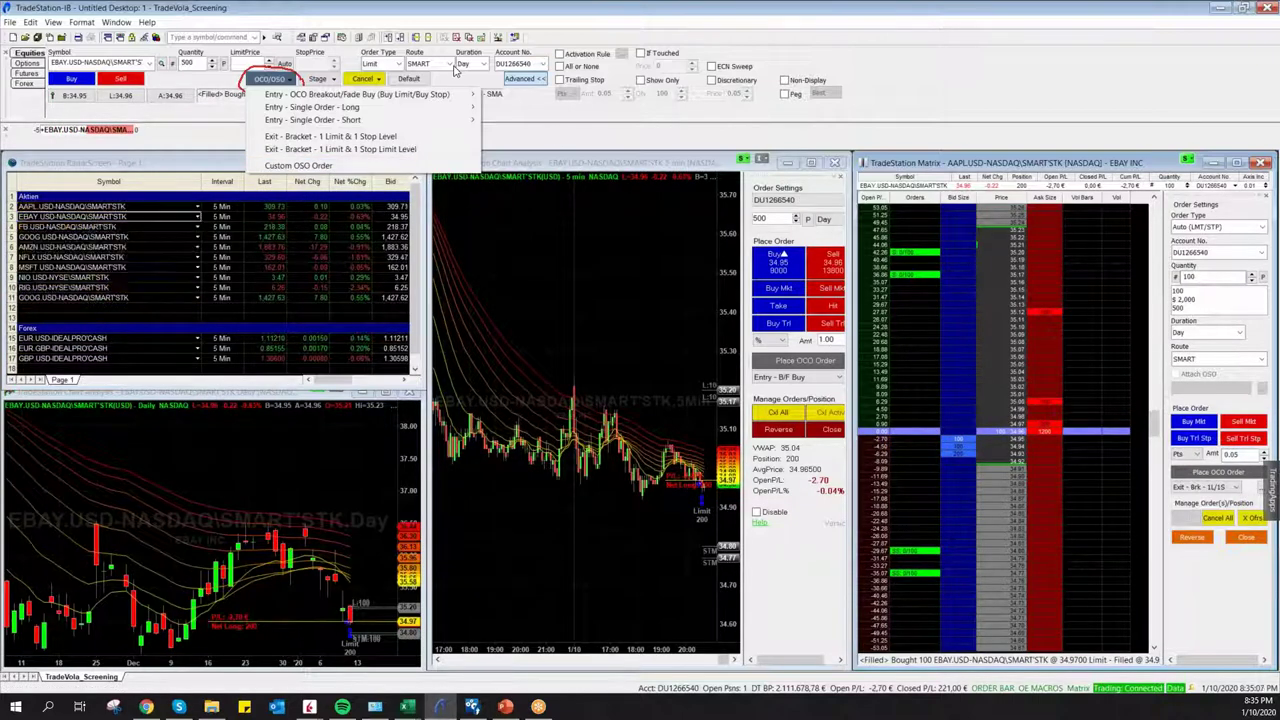
{"action": "left_click", "coordinate": [425, 10]}
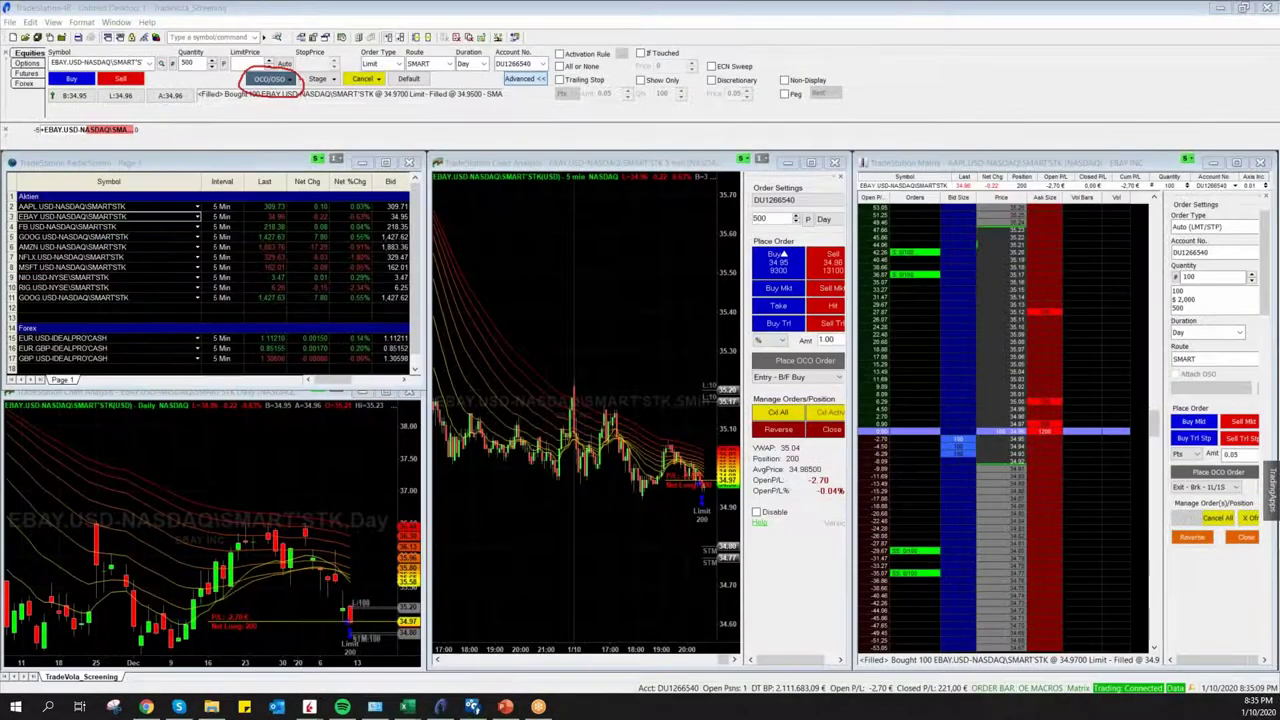